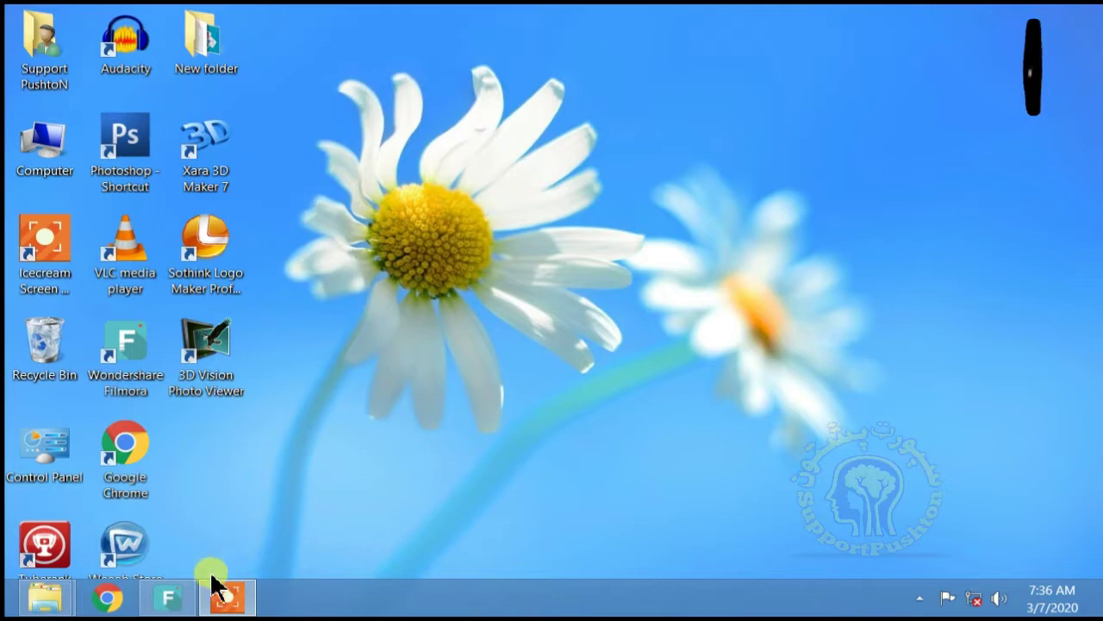
Step: Switch to Wondershare Filmora and look over its editing, export and help commands
left_click(168, 598)
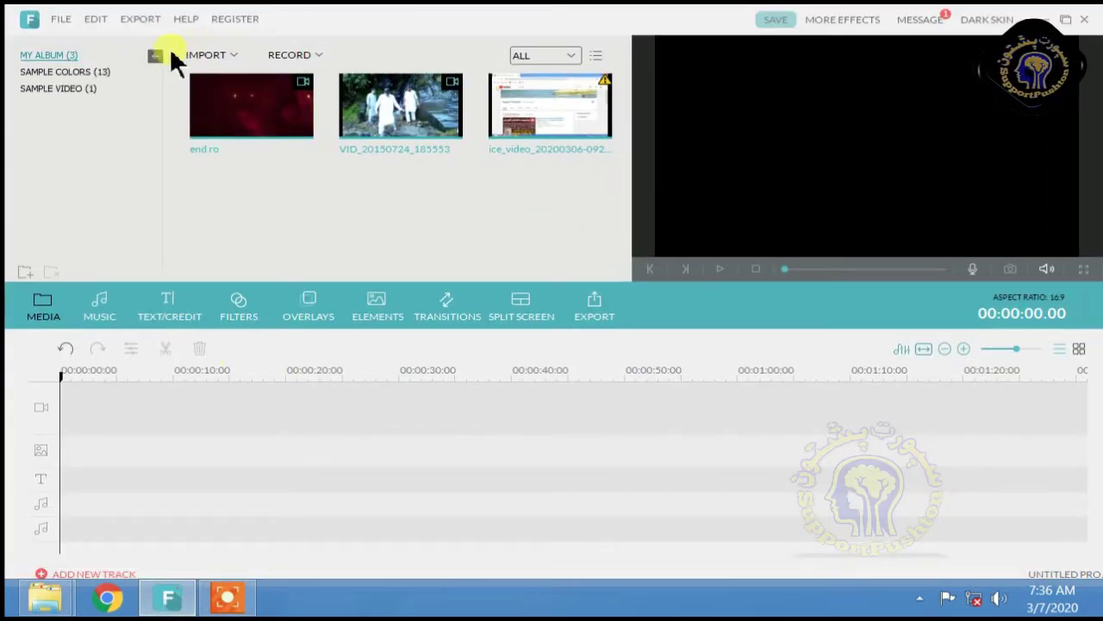
left_click(140, 21)
mouse_move(92, 30)
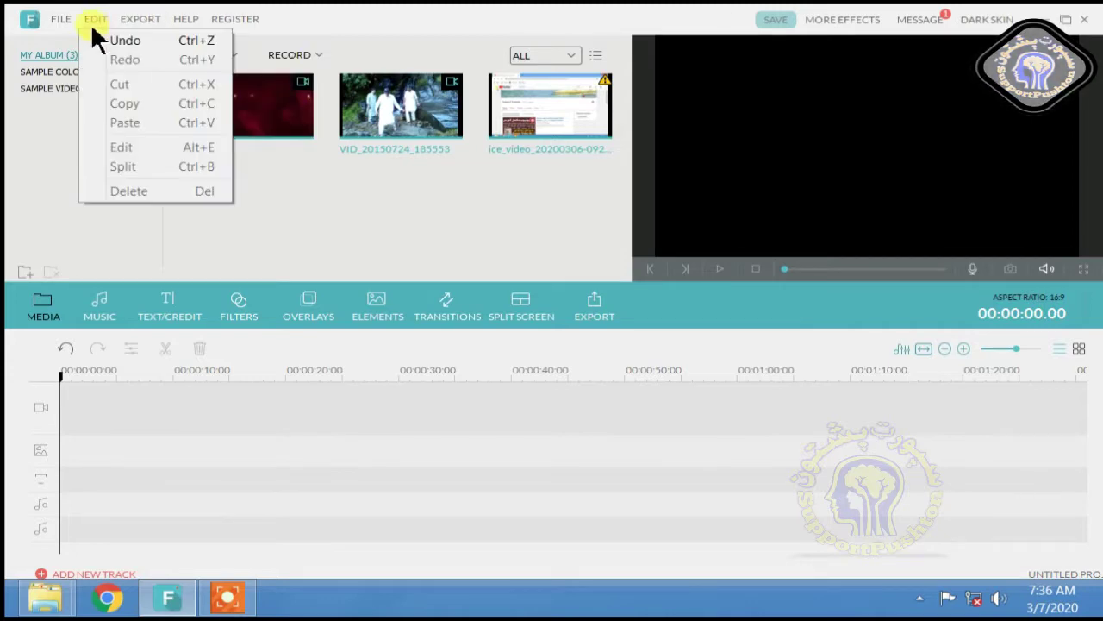
mouse_move(127, 31)
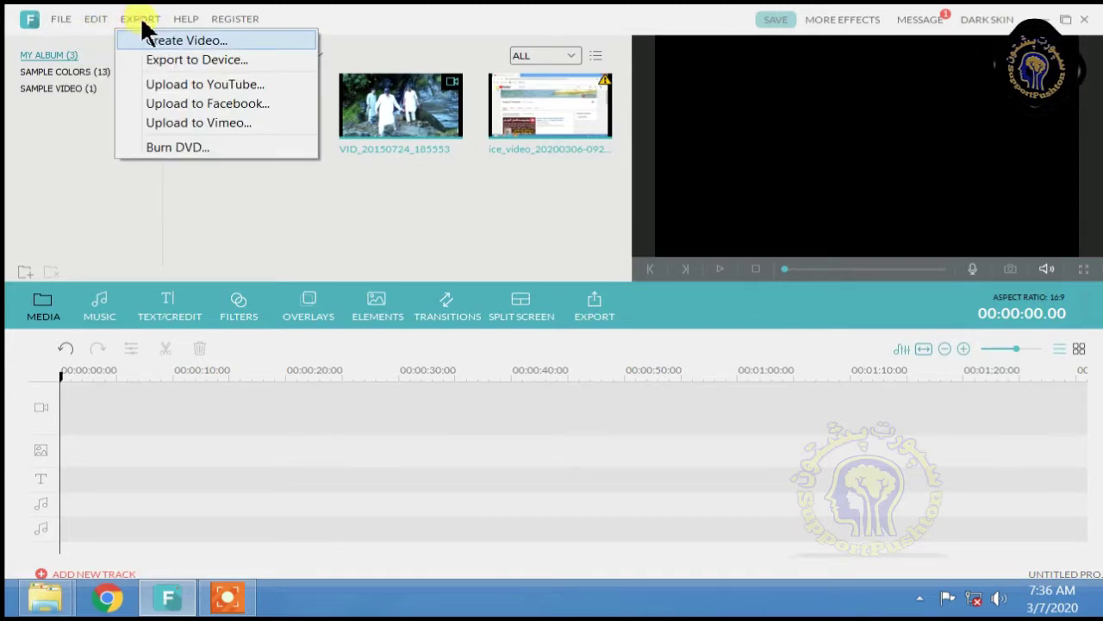
mouse_move(182, 28)
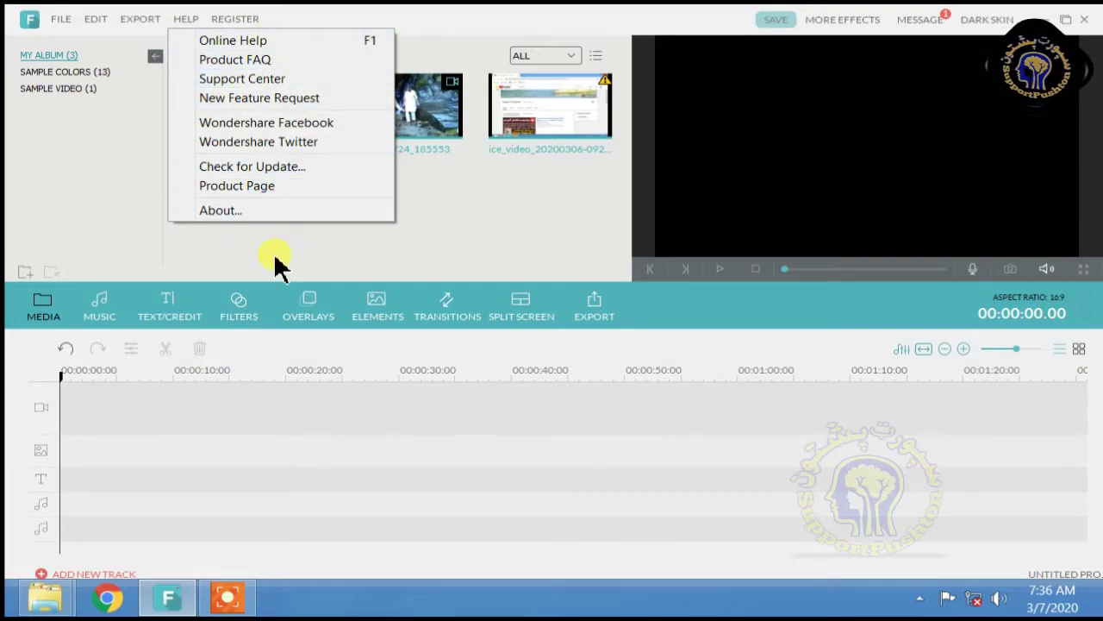
mouse_move(220, 26)
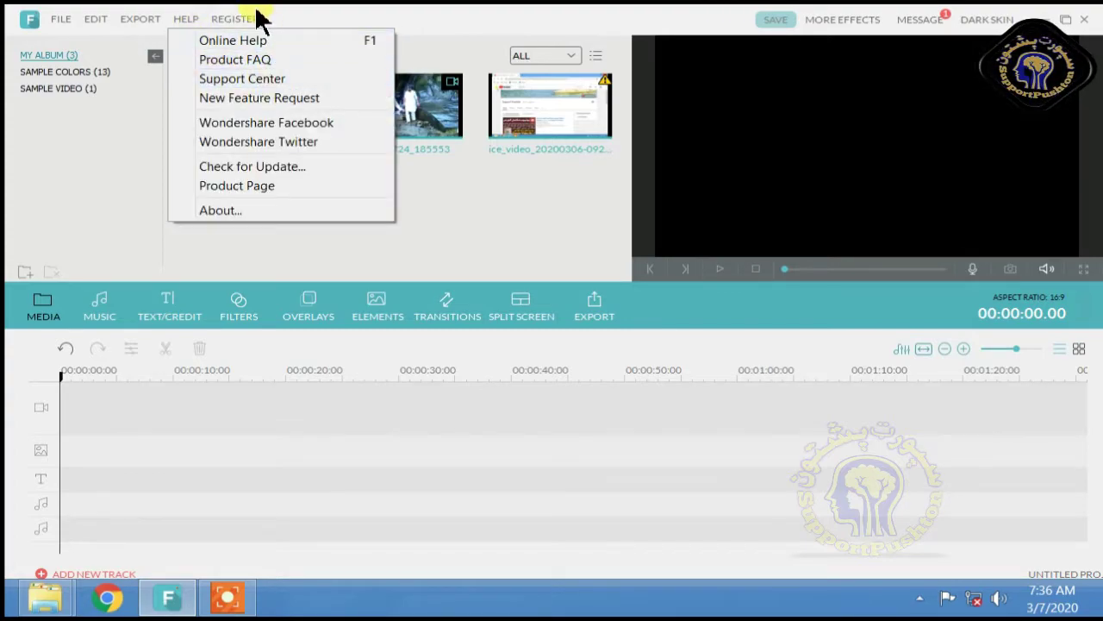
left_click(452, 202)
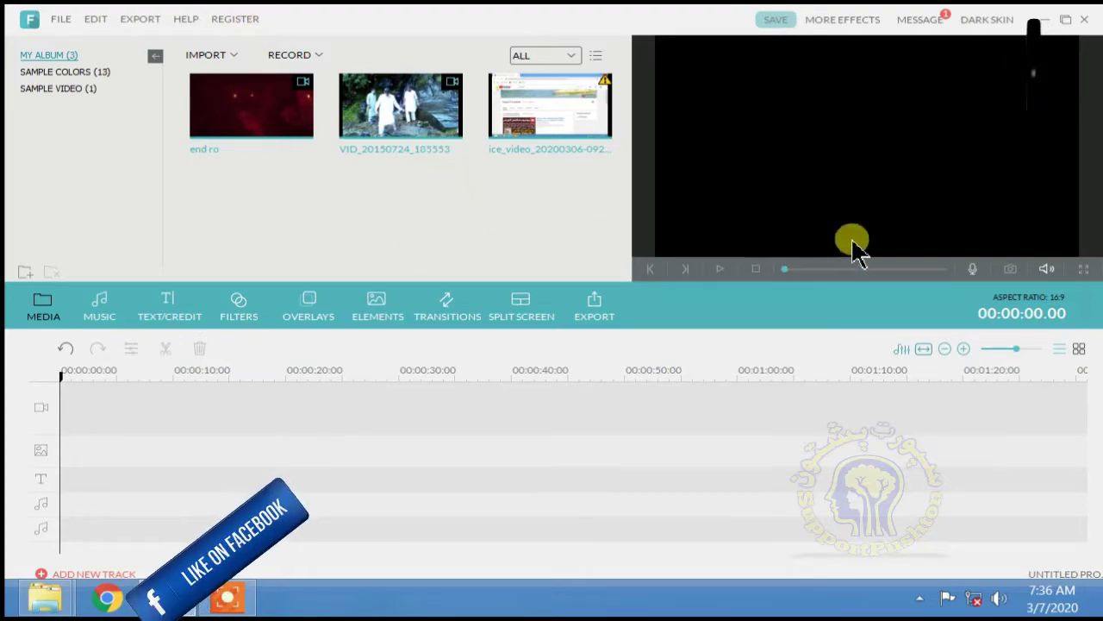
Step: Delete the missing ice_video clip from the album instead of importing it again
double_click(514, 128)
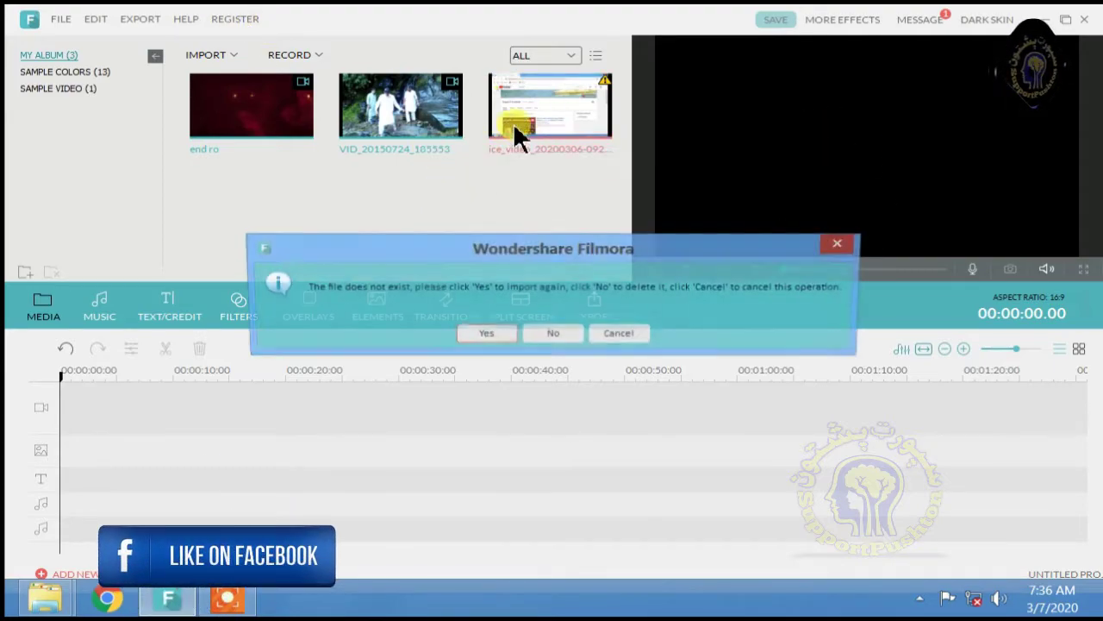
left_click(556, 335)
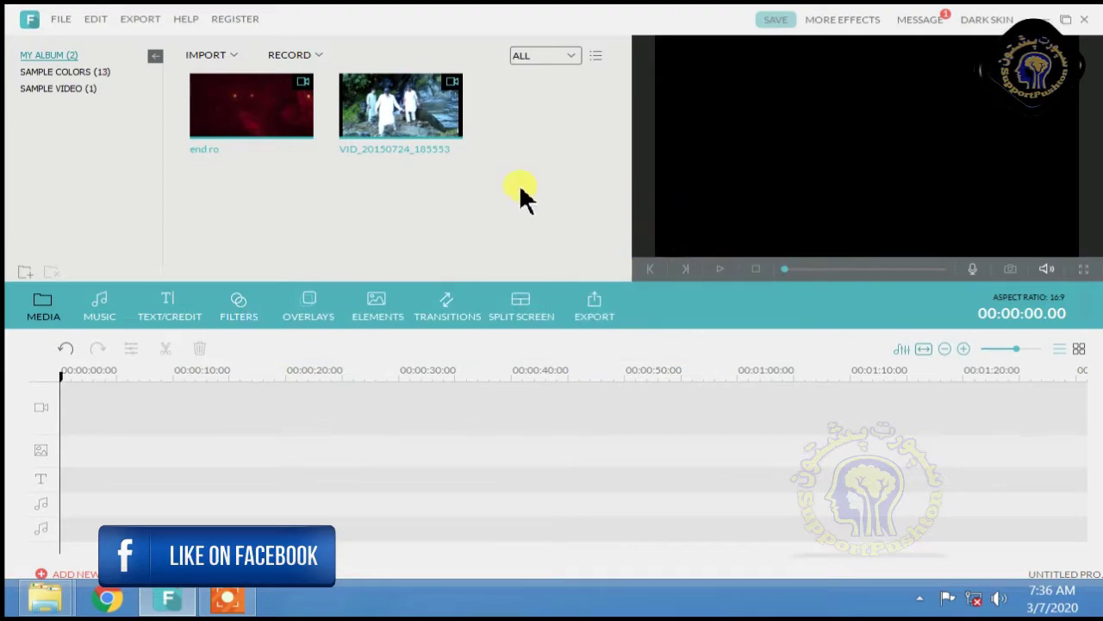
Step: Preview the VID_20150724_185553 clip and add it to the project's video track
double_click(374, 143)
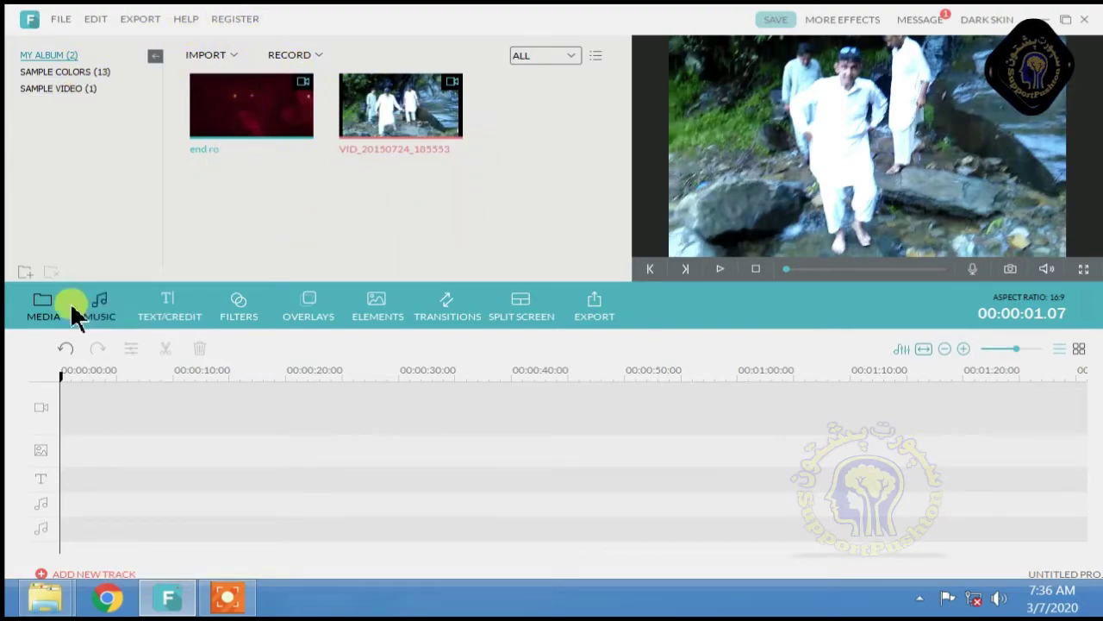
right_click(421, 123)
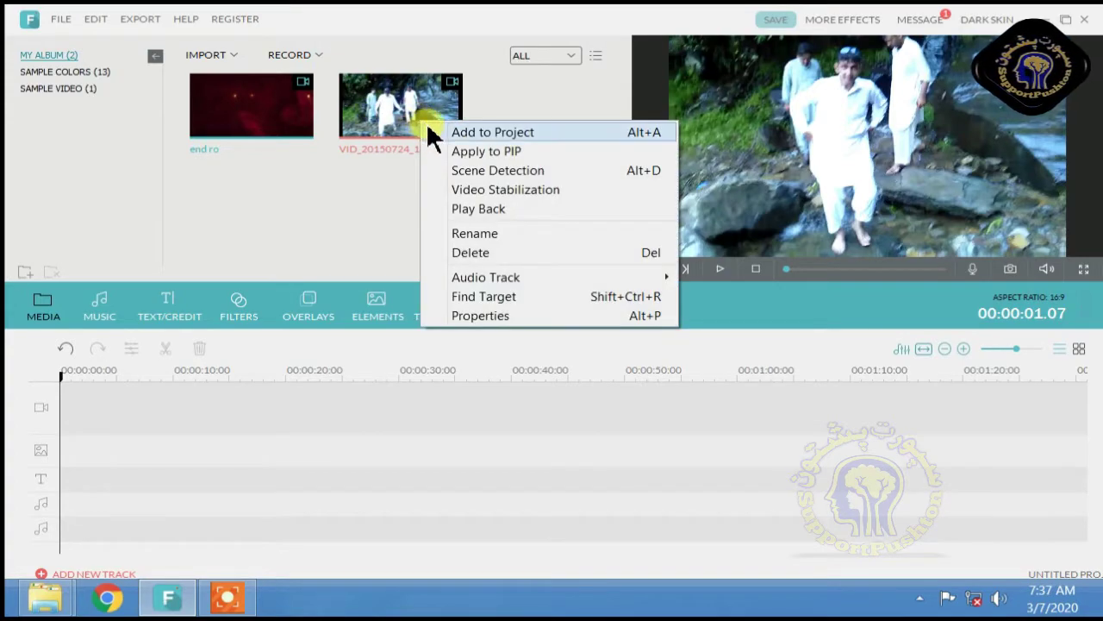
left_click(369, 183)
right_click(423, 132)
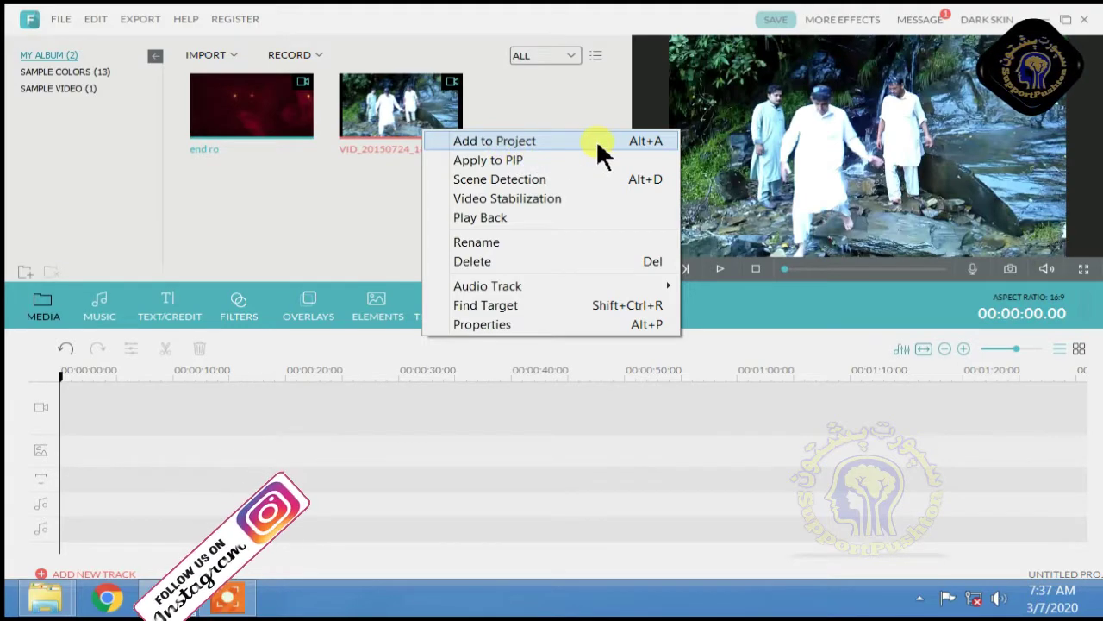
left_click(515, 142)
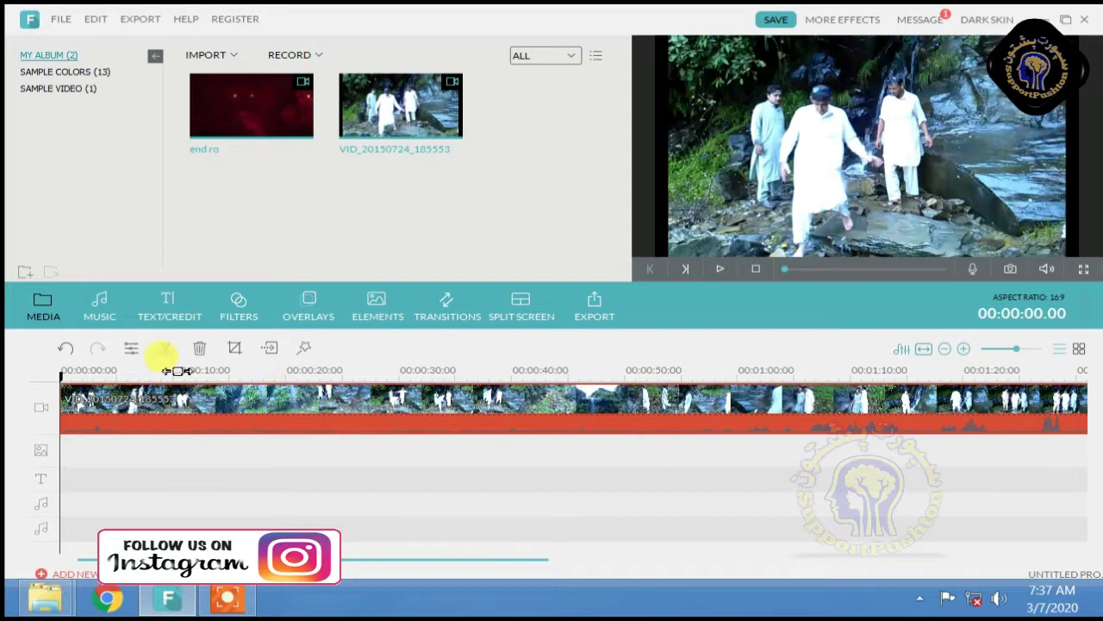
Step: Replace the clip on the video track with VID_20150724_185553 applied as a picture-in-picture clip
left_click(199, 347)
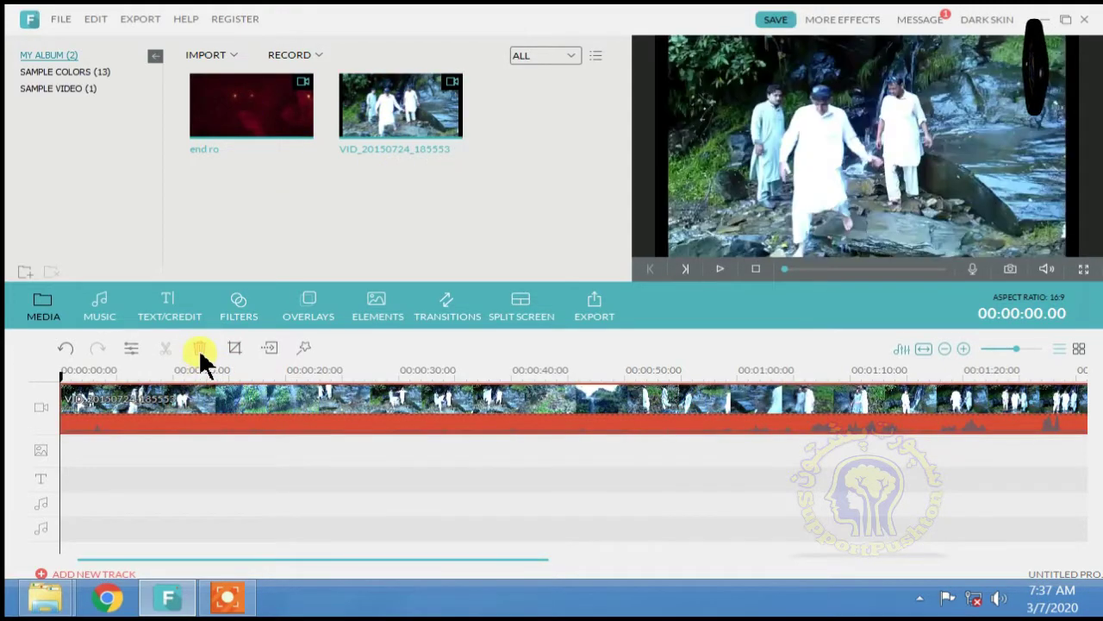
left_click(199, 347)
right_click(393, 145)
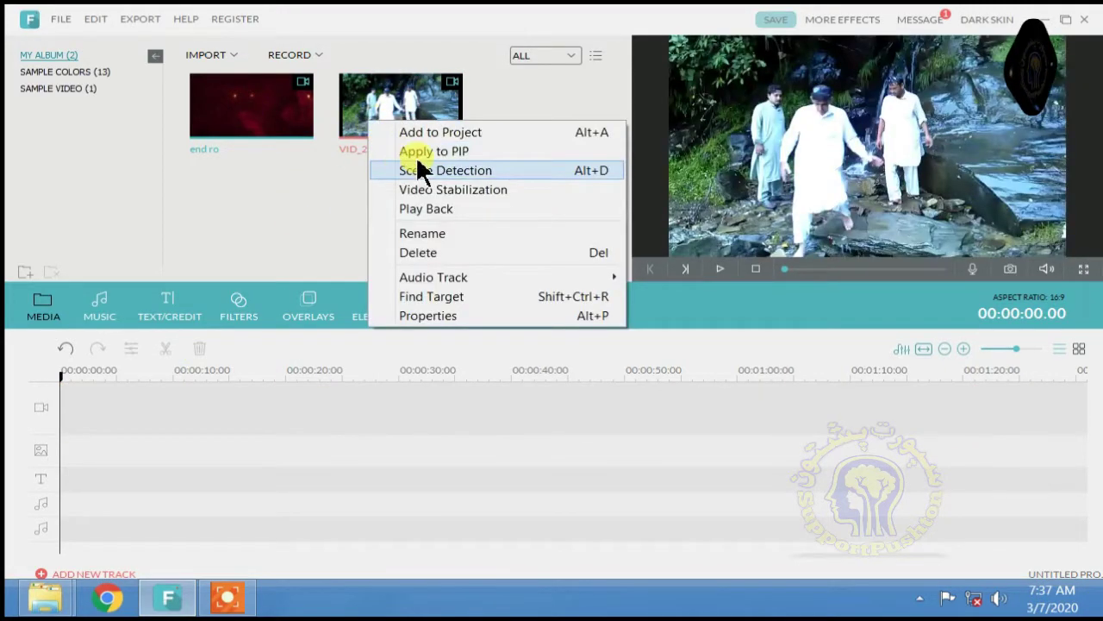
left_click(423, 151)
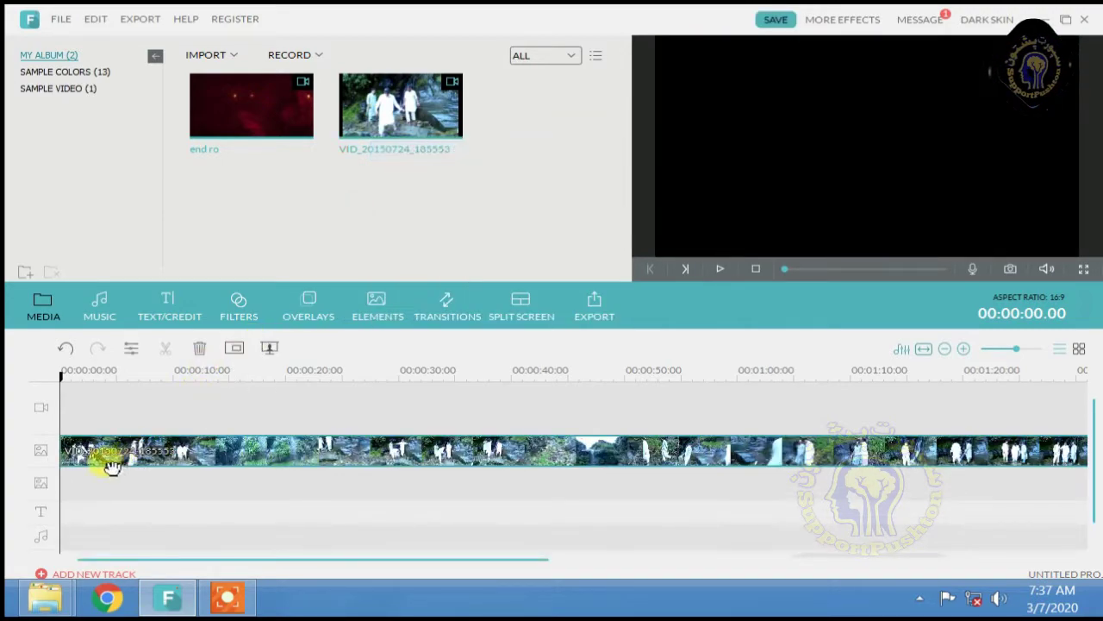
left_click(140, 394)
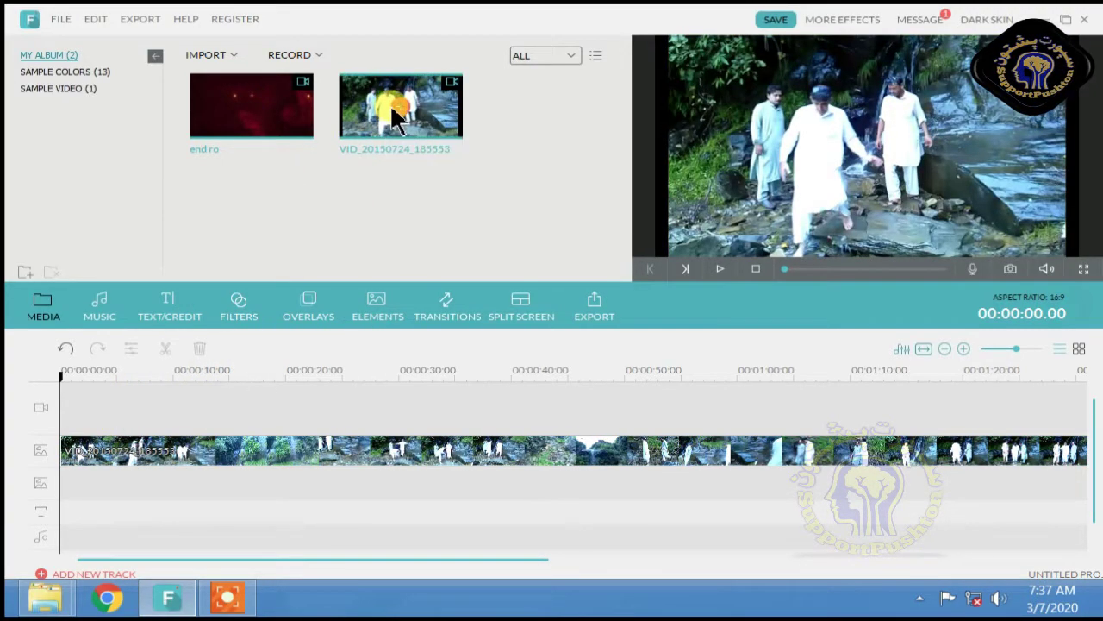
Step: Place VID_20150724_185553 on the video track and delete its picture-in-picture copy
left_click_drag(392, 117, 156, 410)
left_click(166, 444)
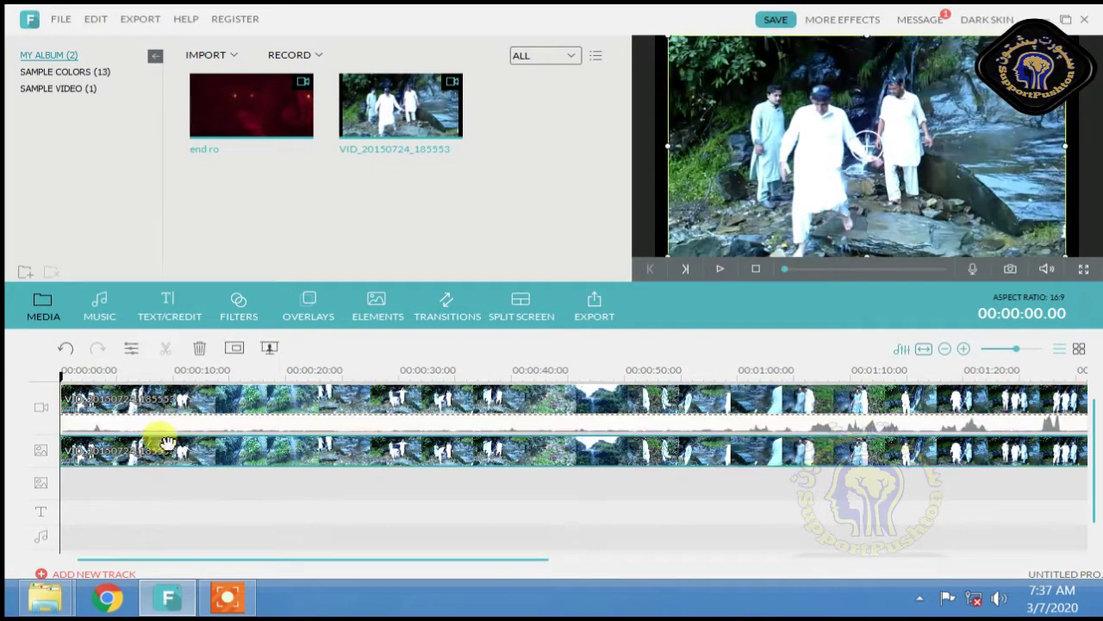
left_click(199, 349)
Step: Apply VID_20150724_185553 to PIP again, and clear both the video track and PIP copies from the timeline
right_click(380, 129)
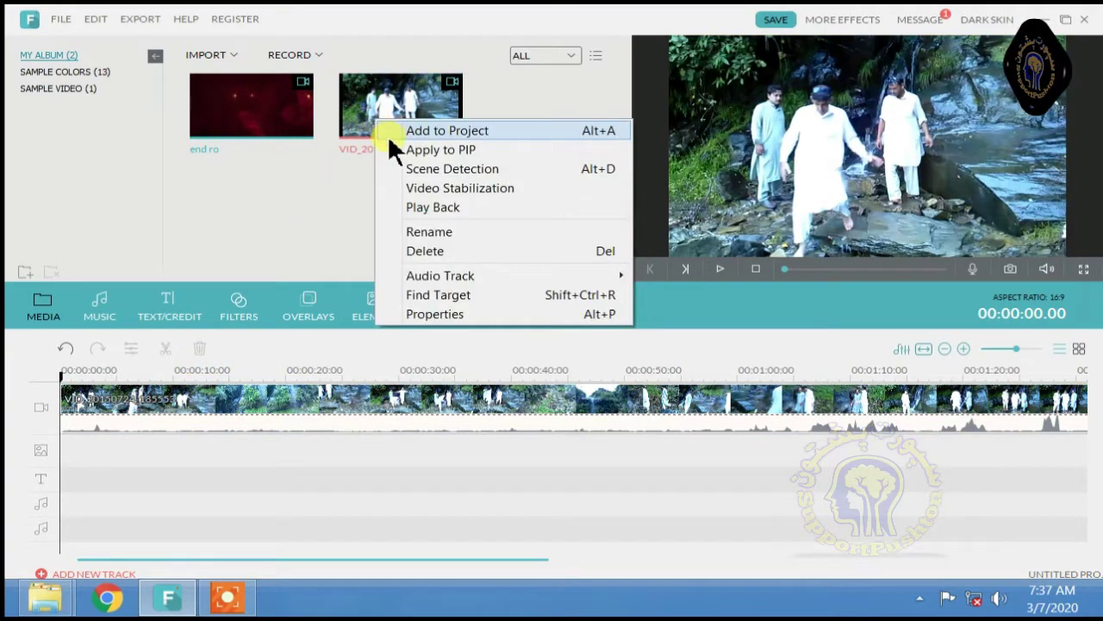
left_click(472, 152)
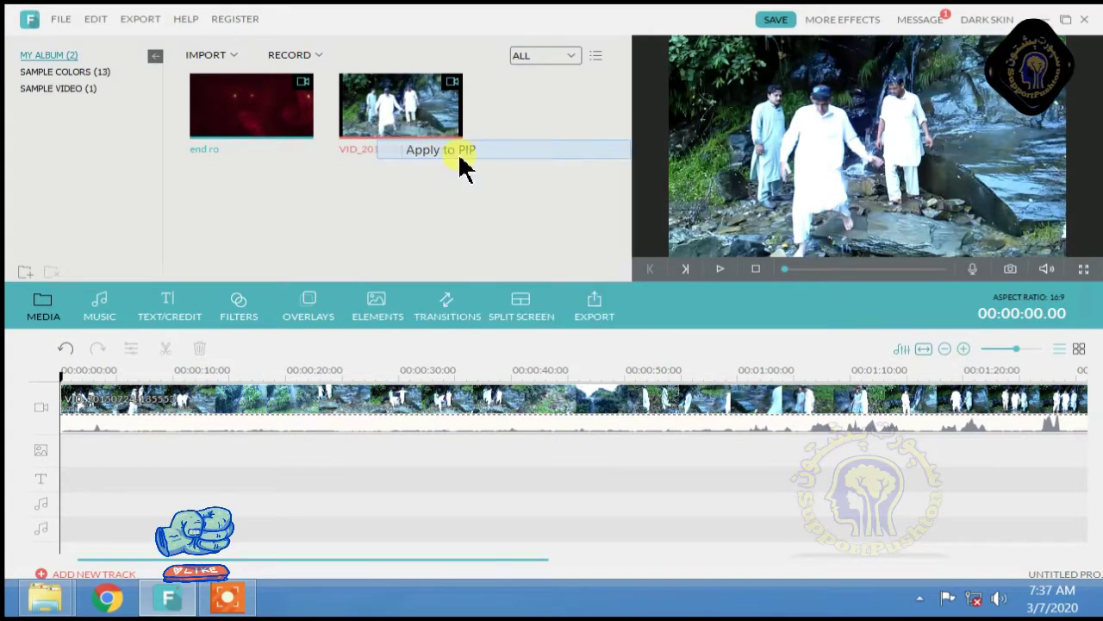
left_click(233, 415)
left_click(199, 348)
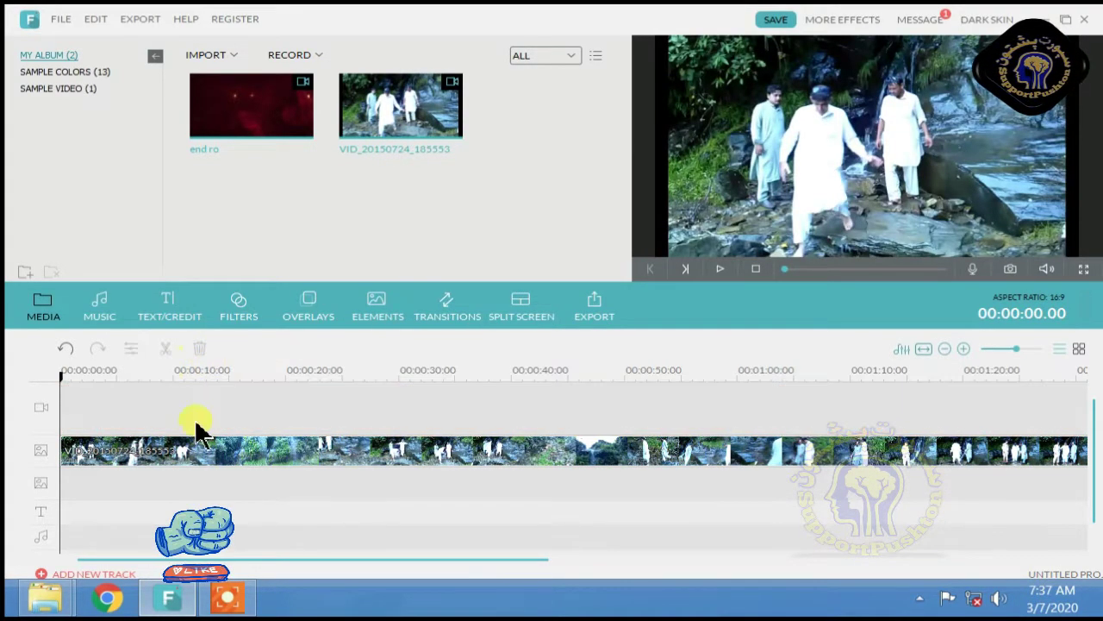
left_click(224, 441)
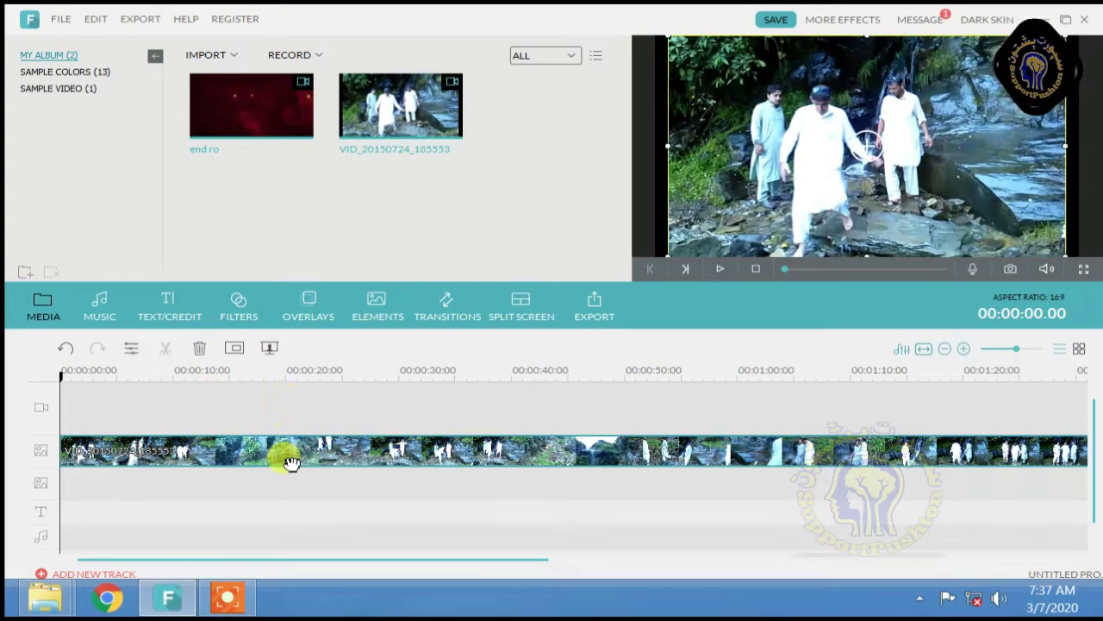
left_click(200, 352)
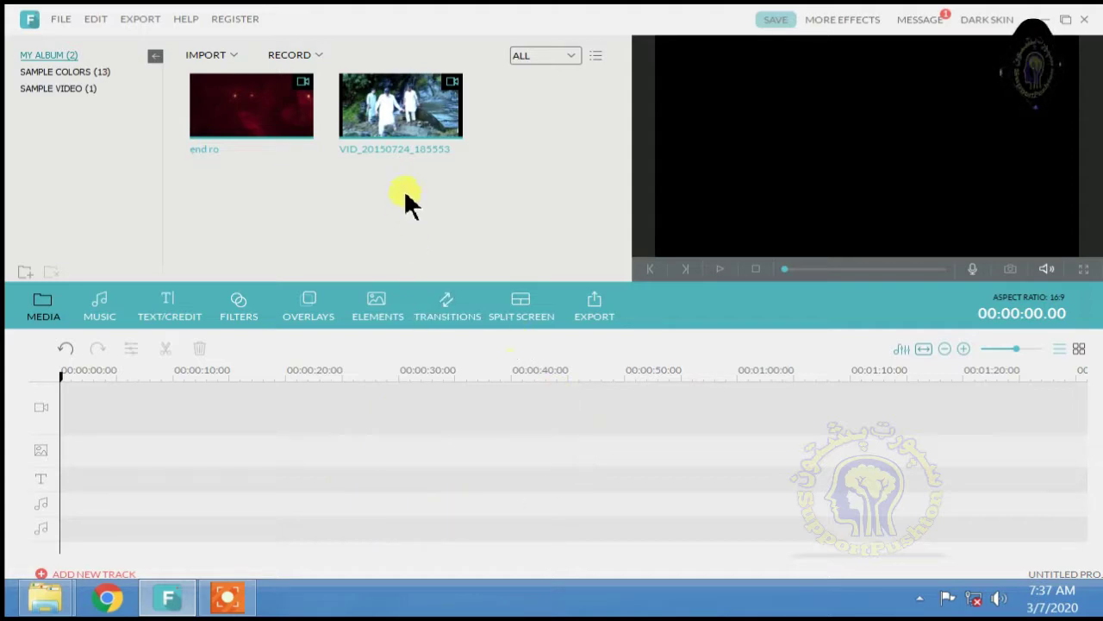
Step: Run Scene Detection on the VID_20150724_185553 clip in the album
right_click(389, 131)
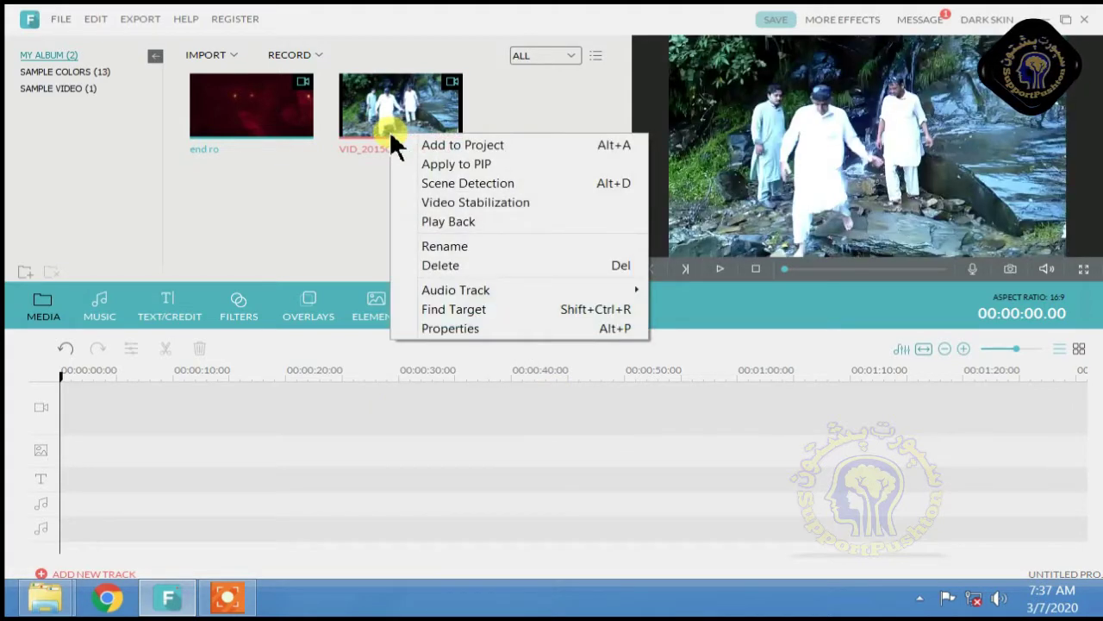
left_click(466, 187)
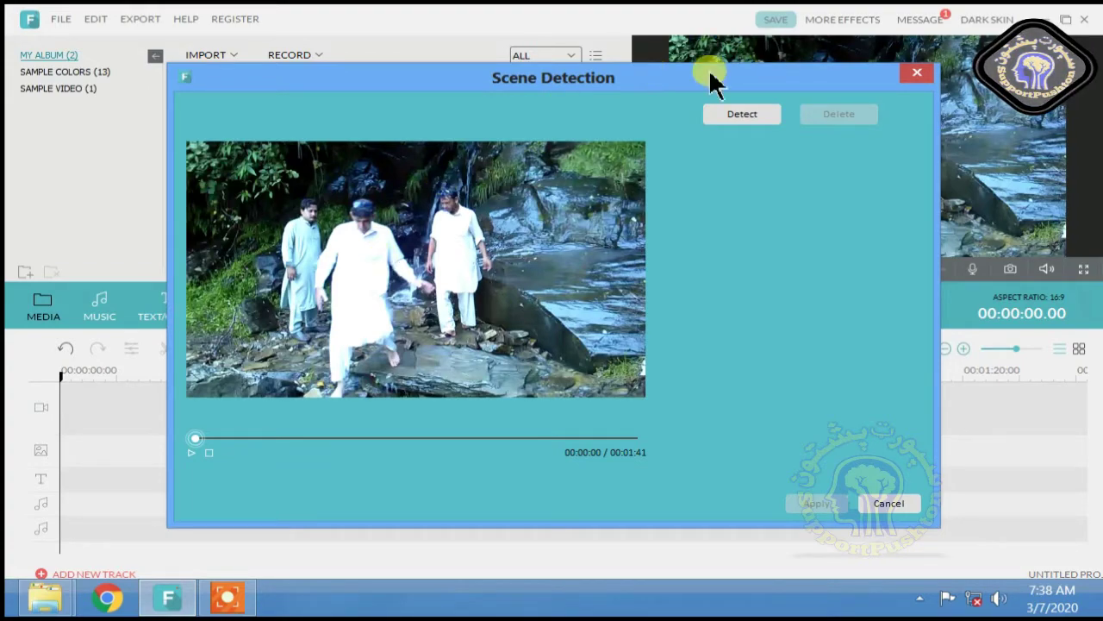
left_click(740, 117)
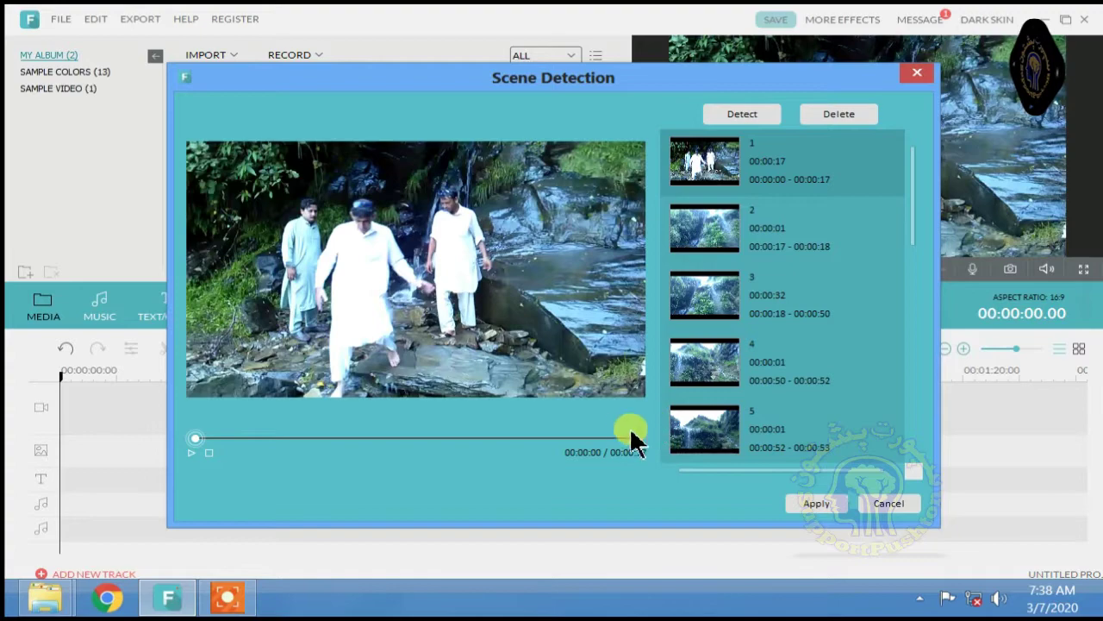
Step: Preview several detected scenes throughout the list, starting with scenes 2, 3 and 4
left_click(728, 216)
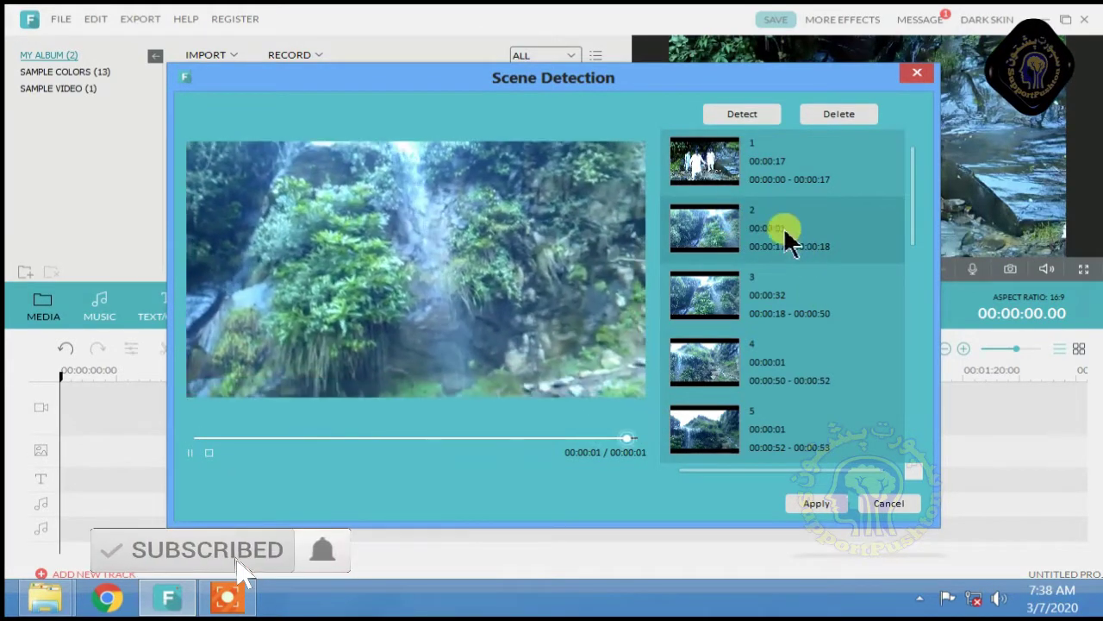
left_click(737, 293)
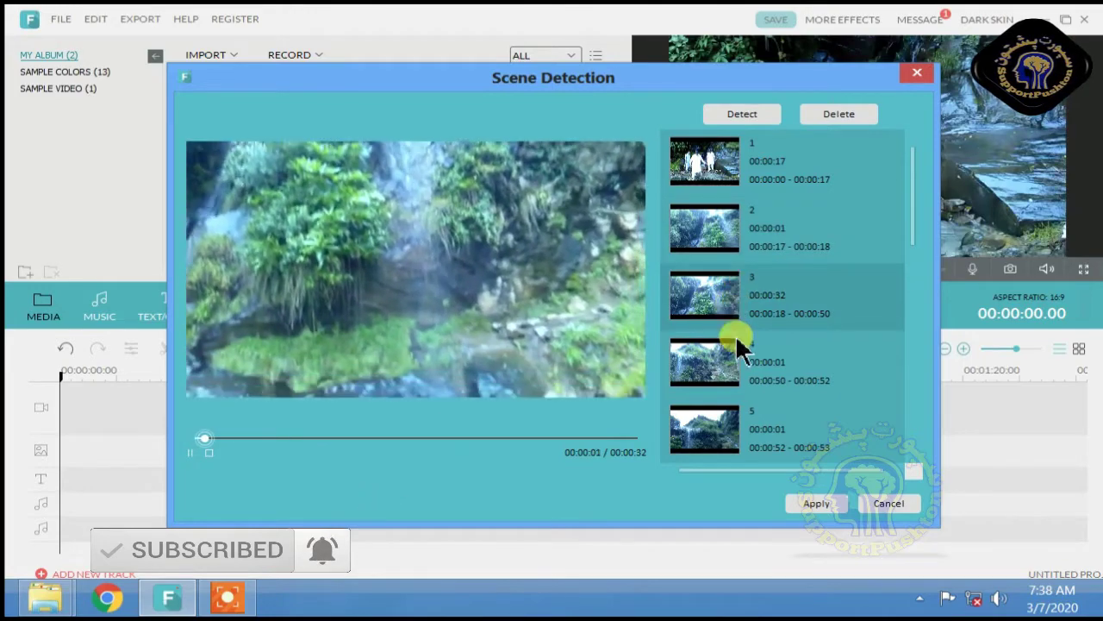
left_click(738, 341)
left_click(737, 424)
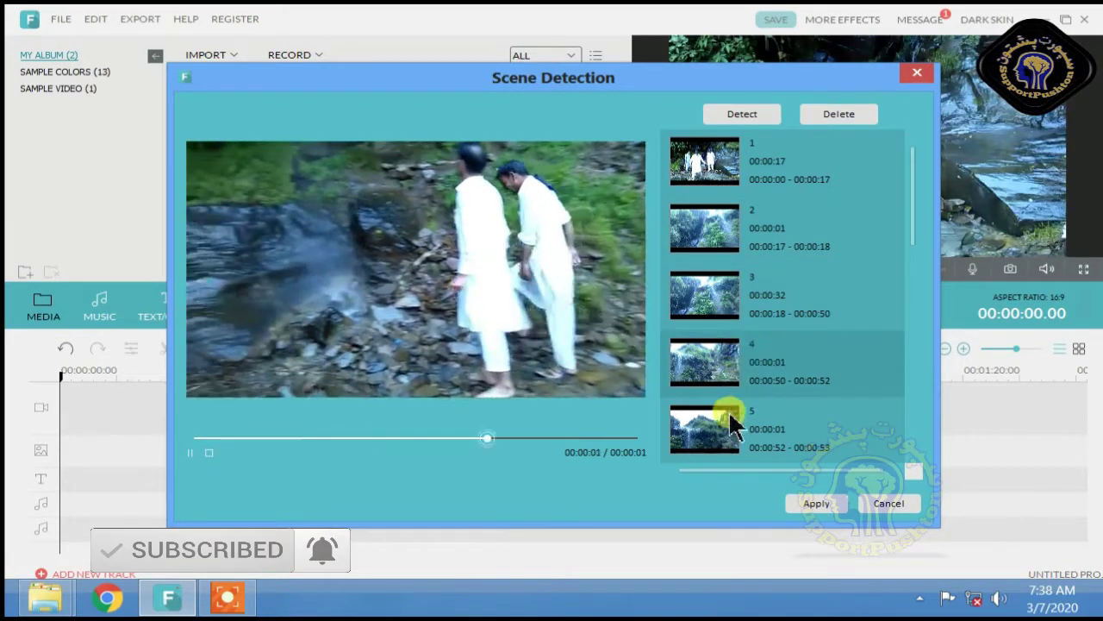
scroll(776, 362, "down", 5)
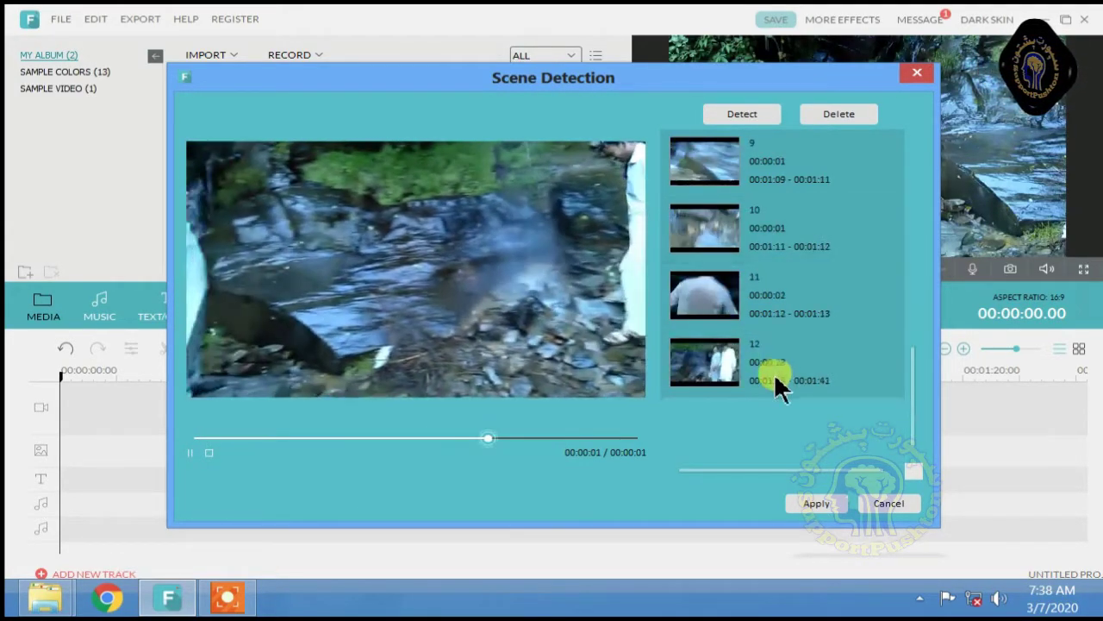
left_click(759, 319)
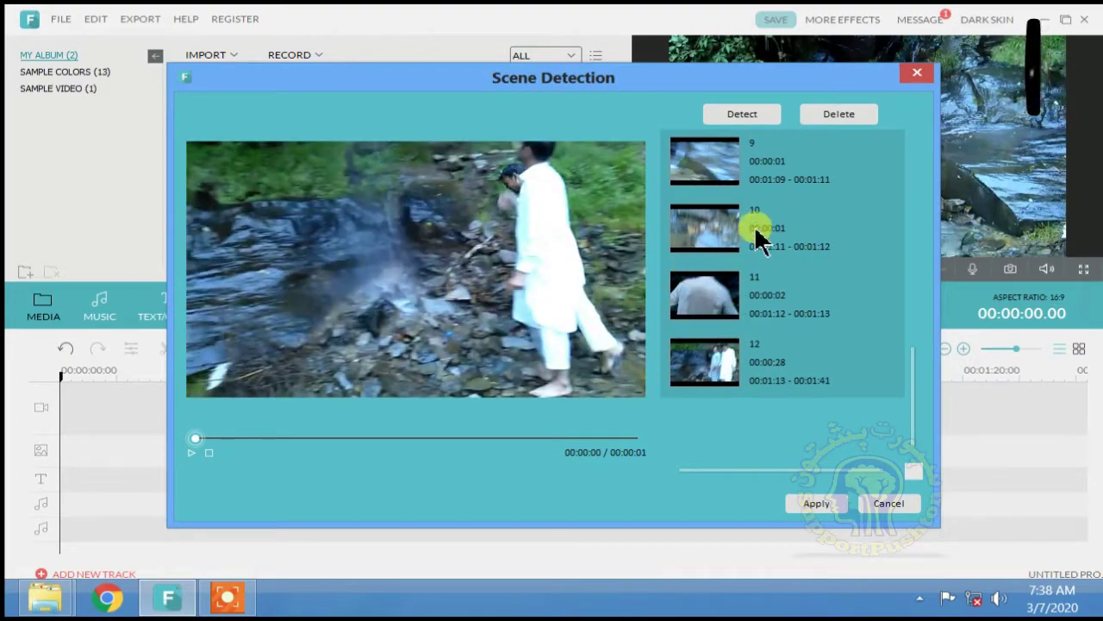
left_click(761, 191)
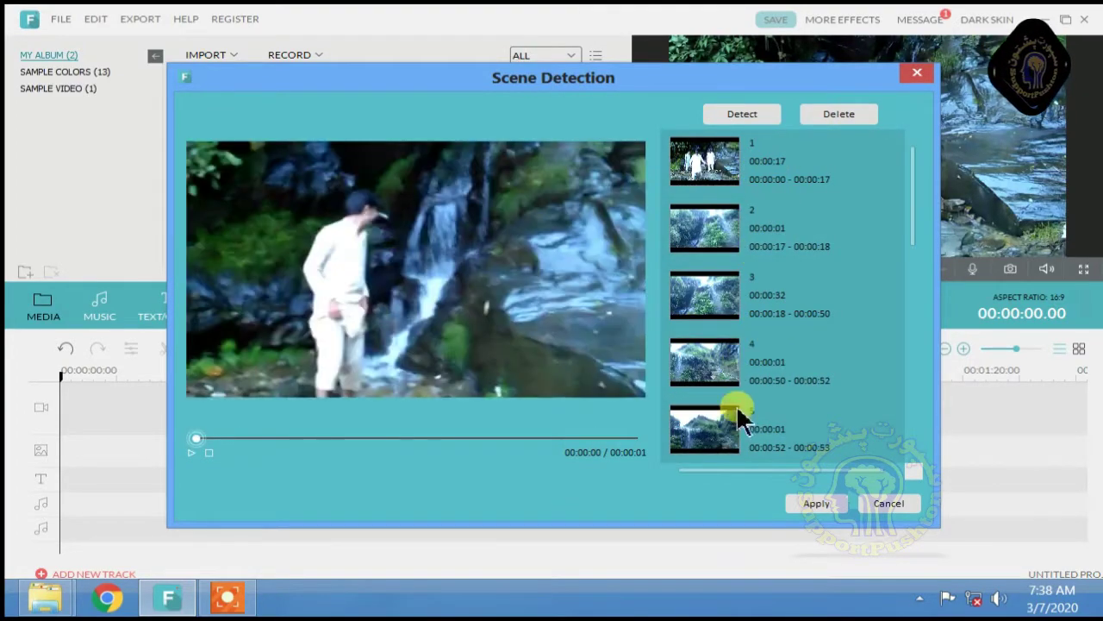
Step: Delete scene 12 from the detected scenes
left_click(726, 365)
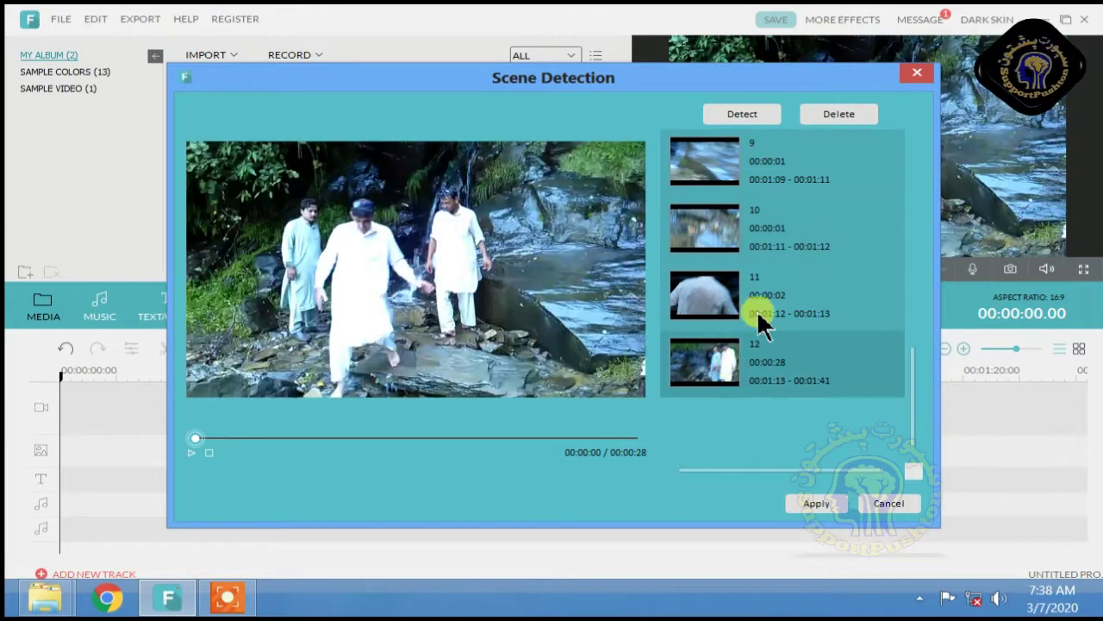
left_click(836, 123)
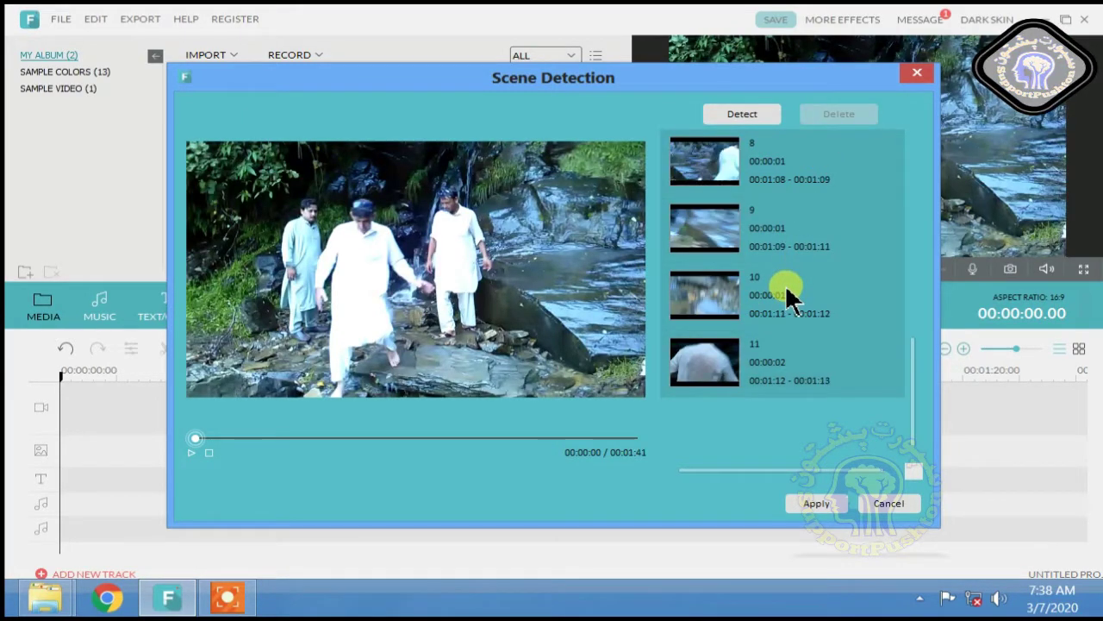
Step: Preview some of the remaining scenes at the end of the list, including scenes 11 and 10
left_click(720, 169)
left_click(710, 344)
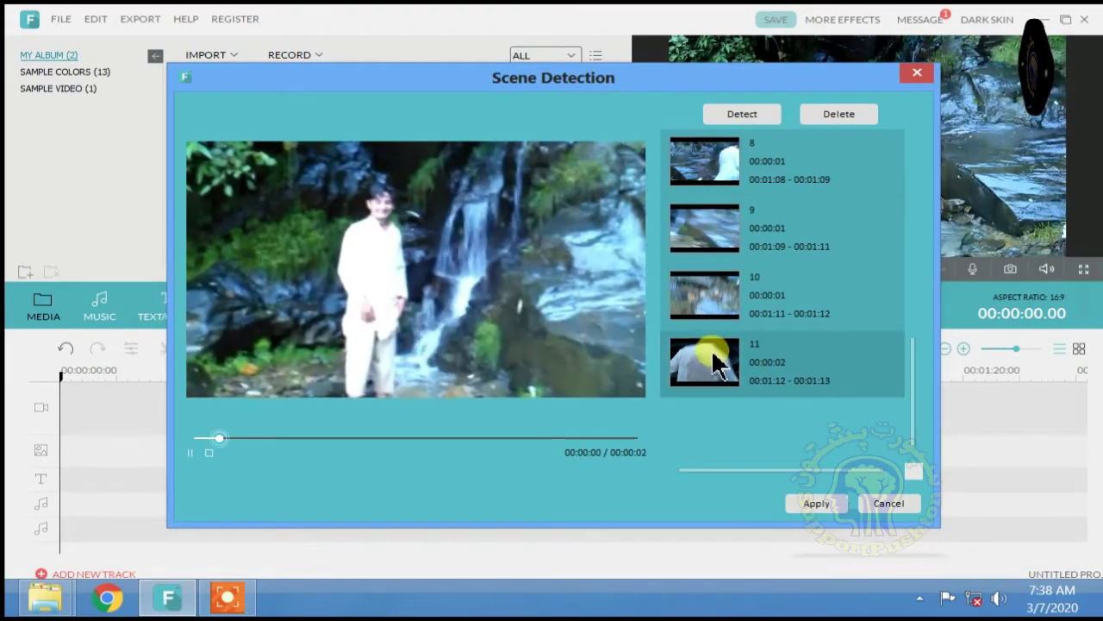
left_click(704, 291)
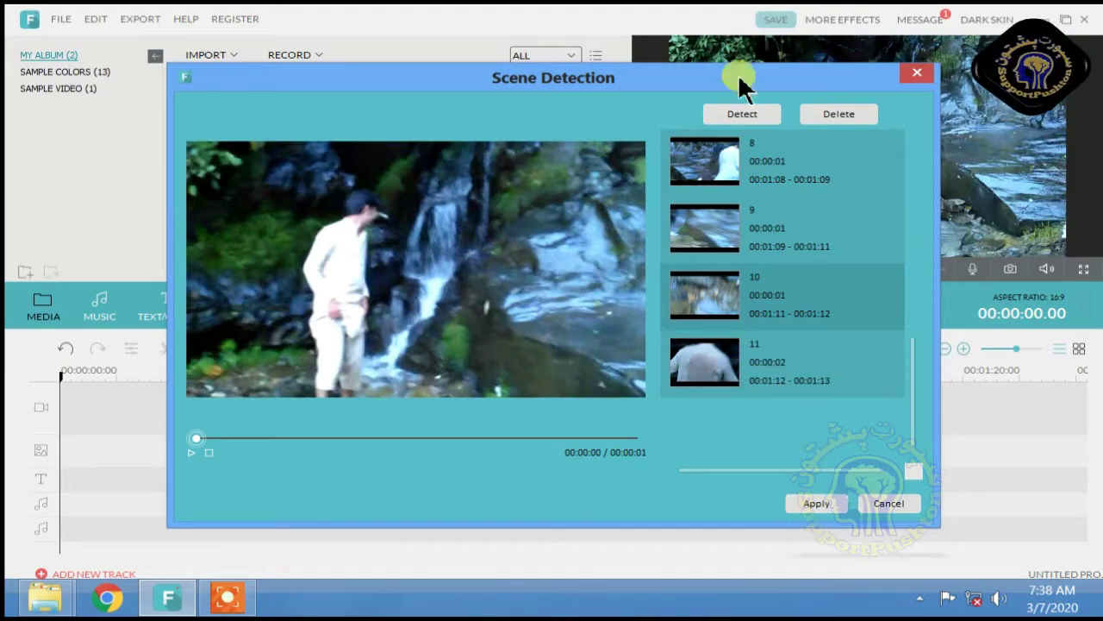
Step: Check scene 8 and apply the detected scenes as separate clips on the video track
left_click(793, 148)
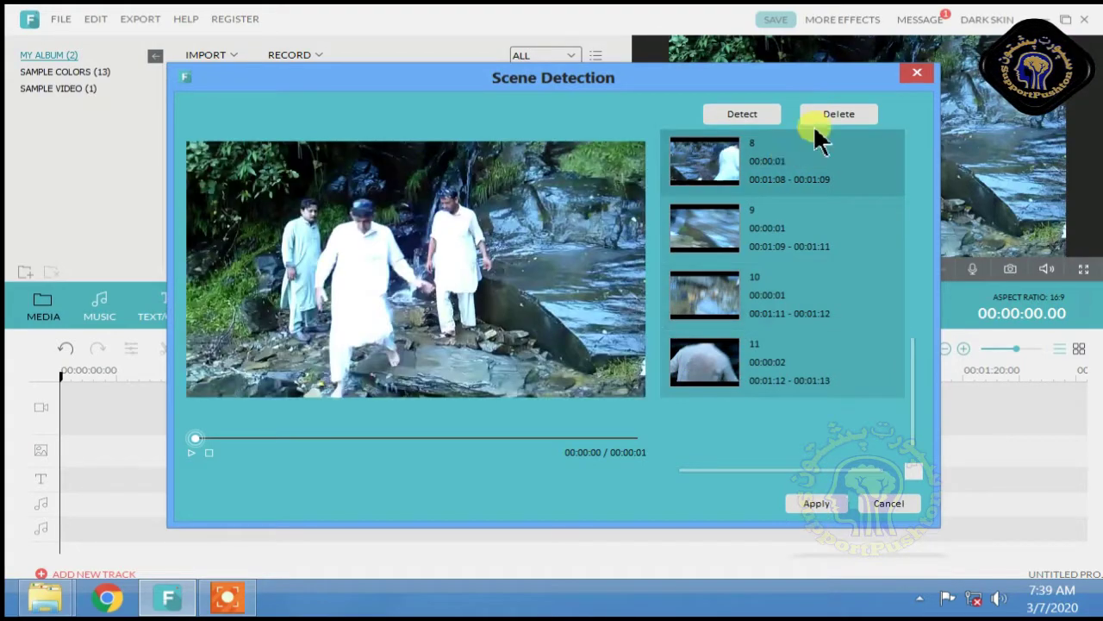
left_click(823, 508)
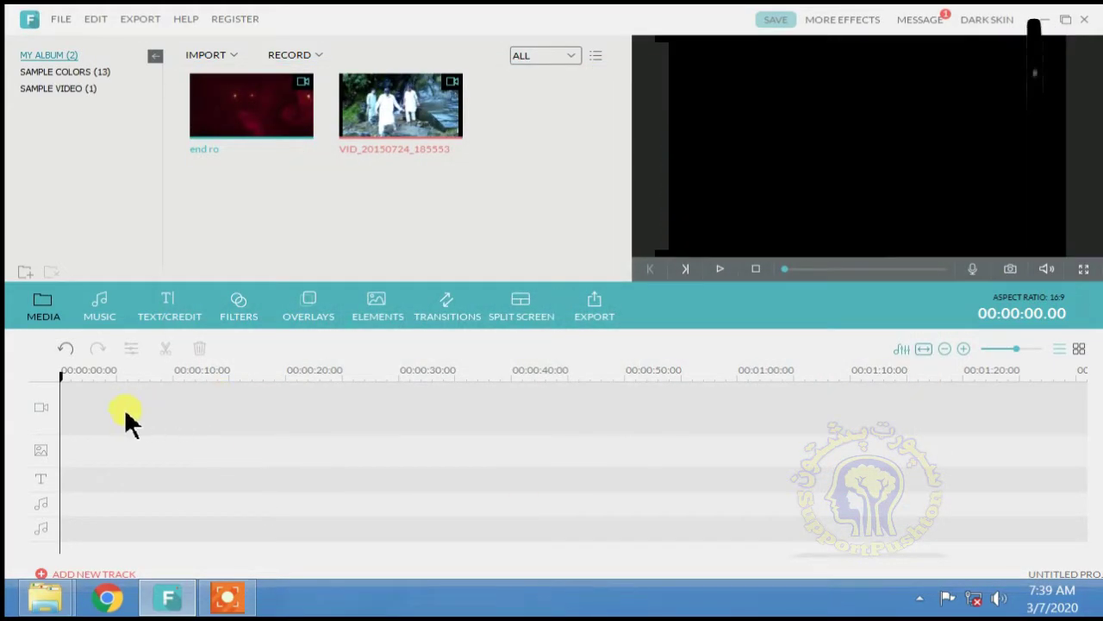
left_click_drag(748, 371, 629, 373)
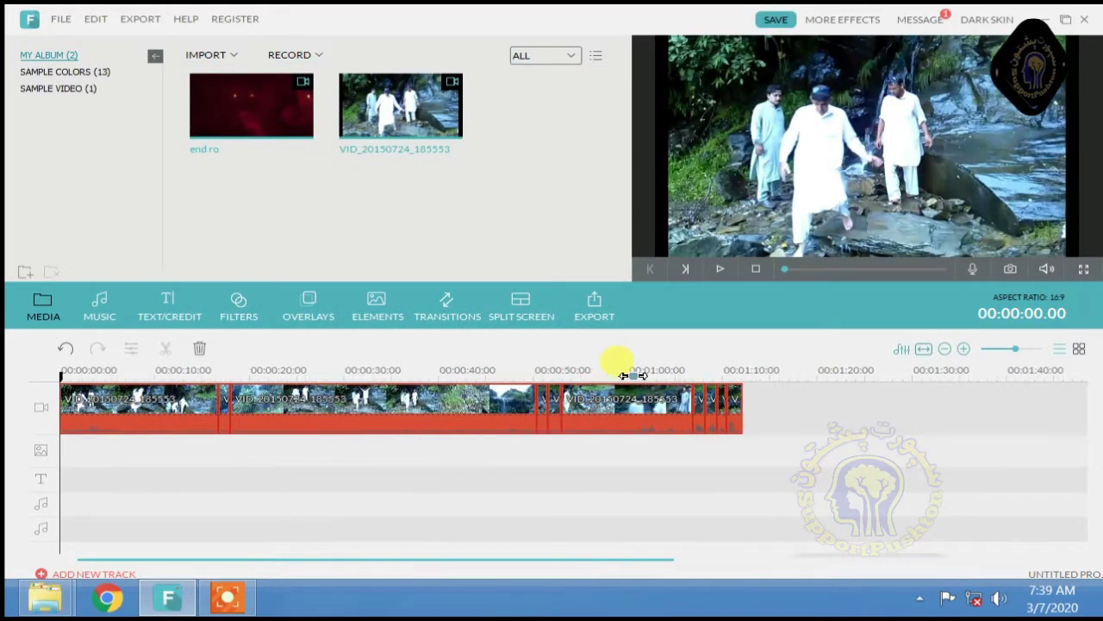
Step: Look through several scene clips on the video track and append the full VID_20150724_185553 clip after the last one
left_click(223, 412)
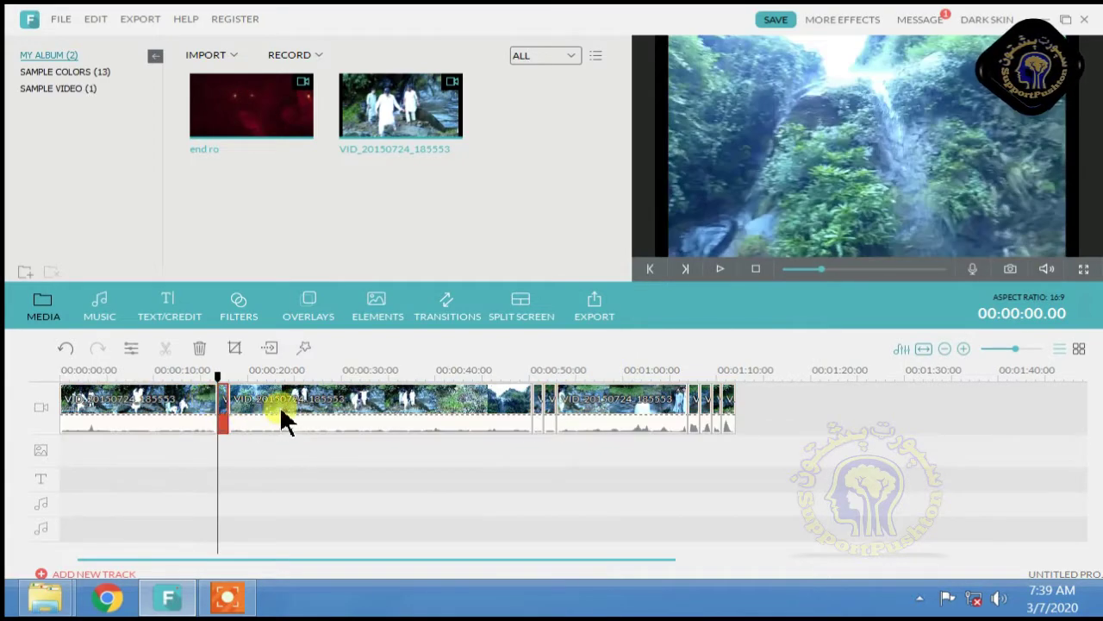
left_click(462, 408)
left_click(540, 412)
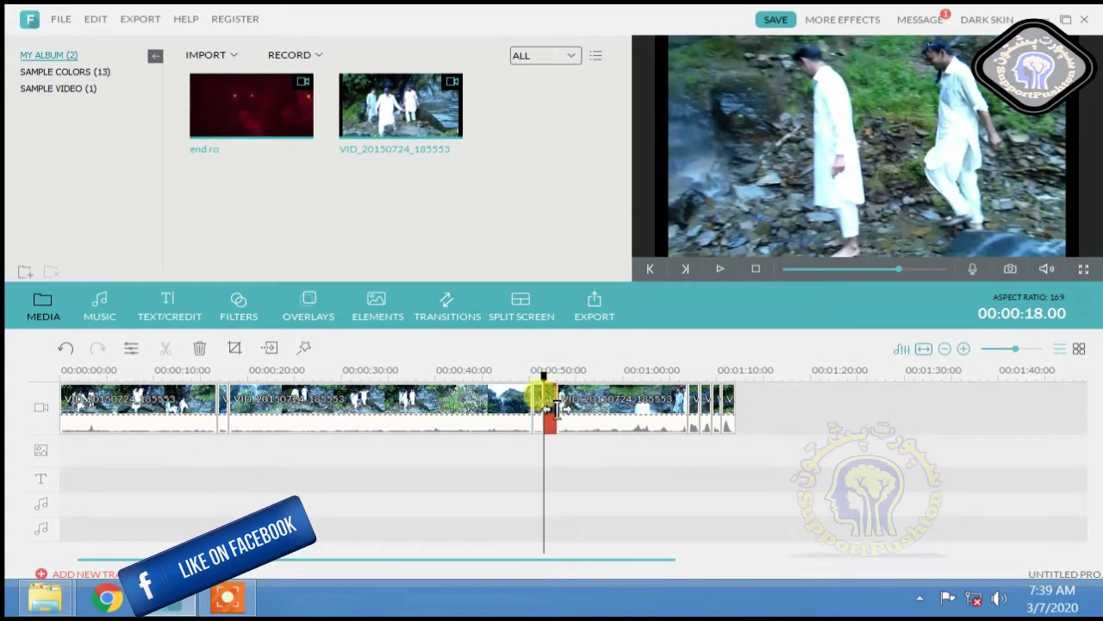
left_click(568, 410)
left_click_drag(656, 332, 390, 378)
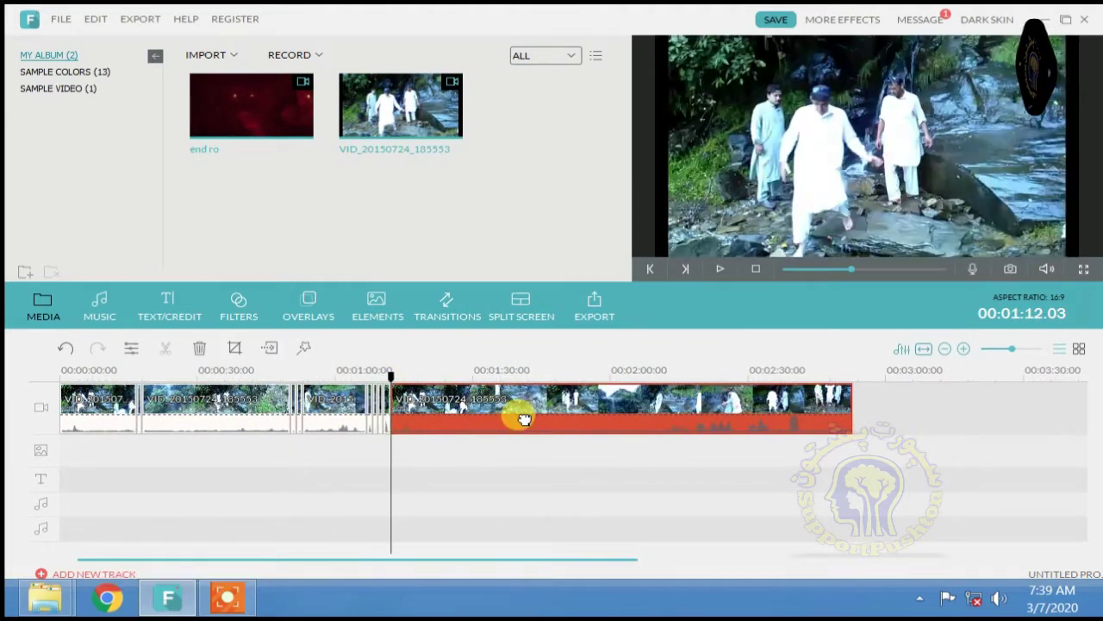
Step: Open a short scene clip's video settings, examine the neighbouring scene clips before the full clip, and close the settings
double_click(376, 418)
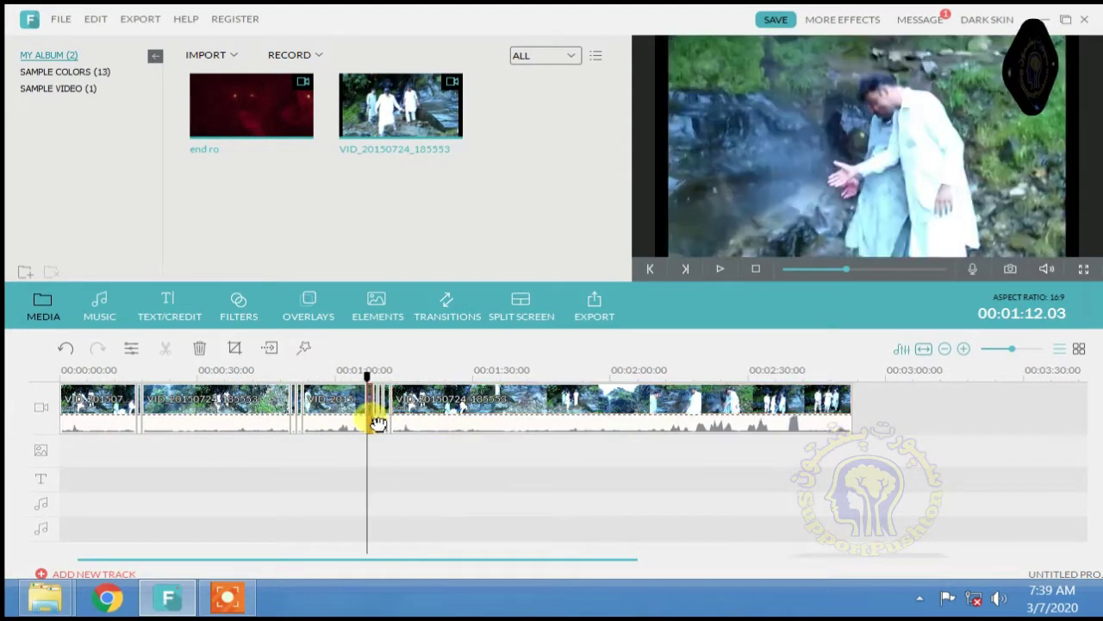
left_click(385, 415)
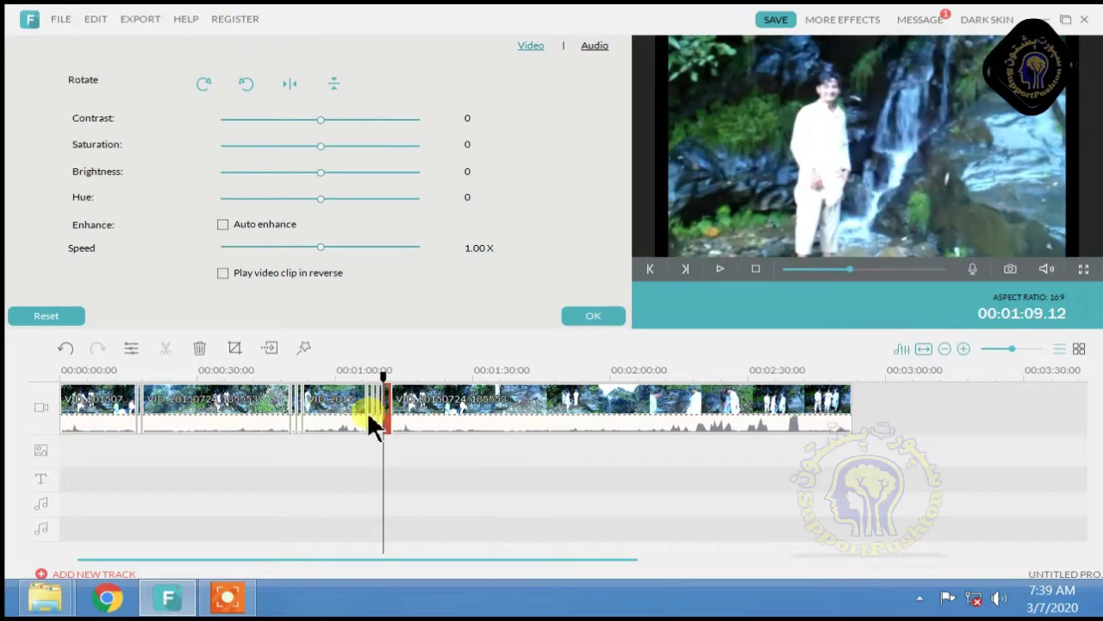
left_click(371, 414)
left_click(300, 414)
left_click(294, 414)
left_click(281, 417)
left_click(295, 413)
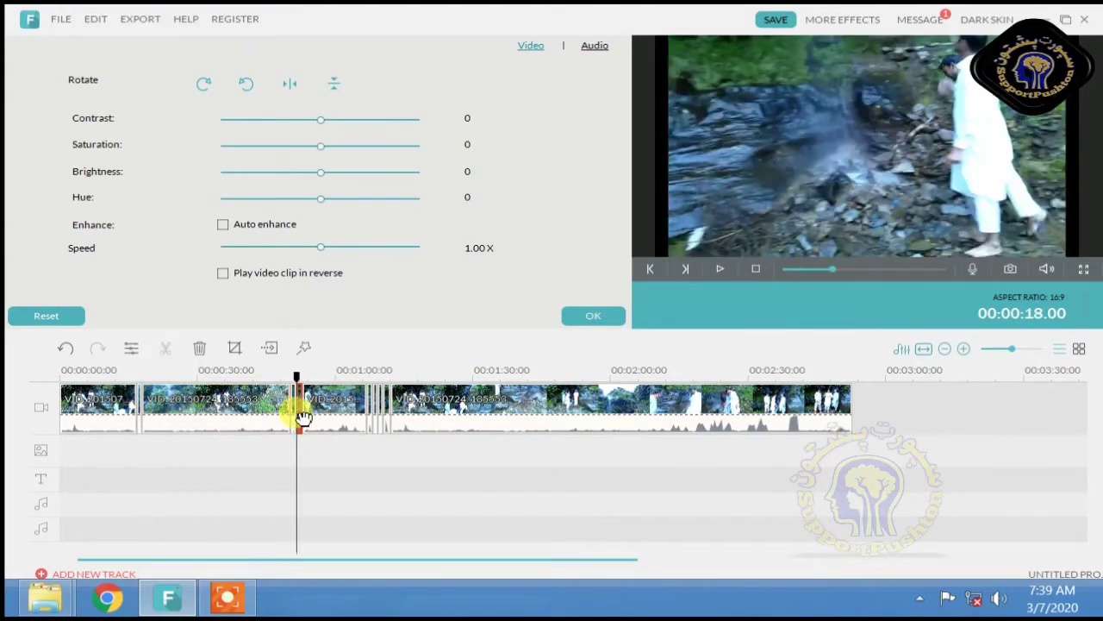
left_click(303, 415)
left_click(375, 417)
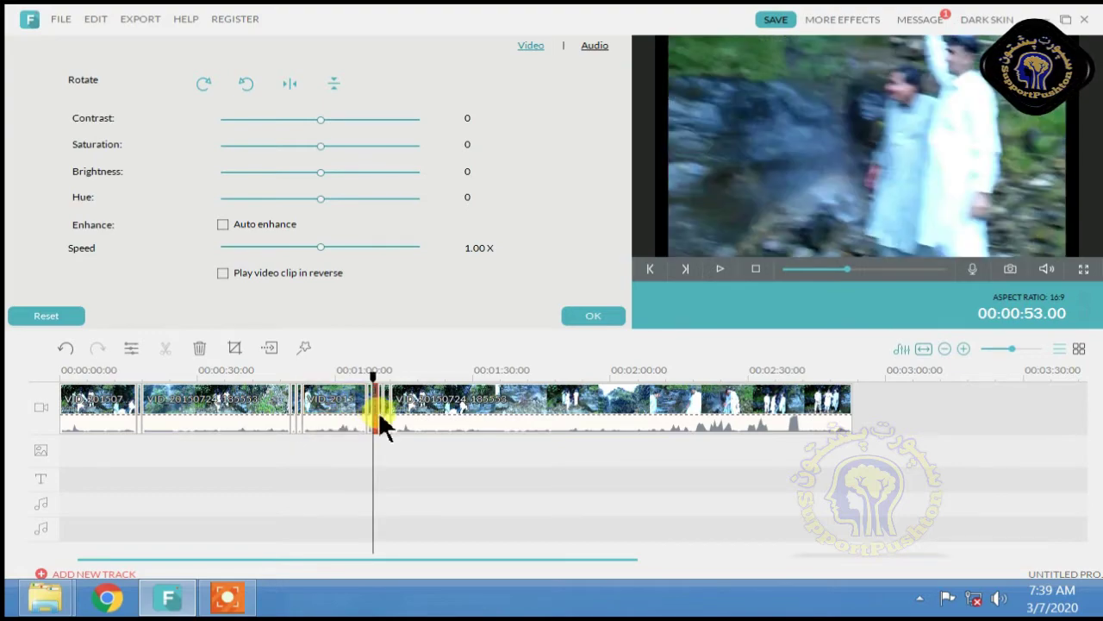
left_click(384, 415)
left_click(369, 415)
left_click(362, 415)
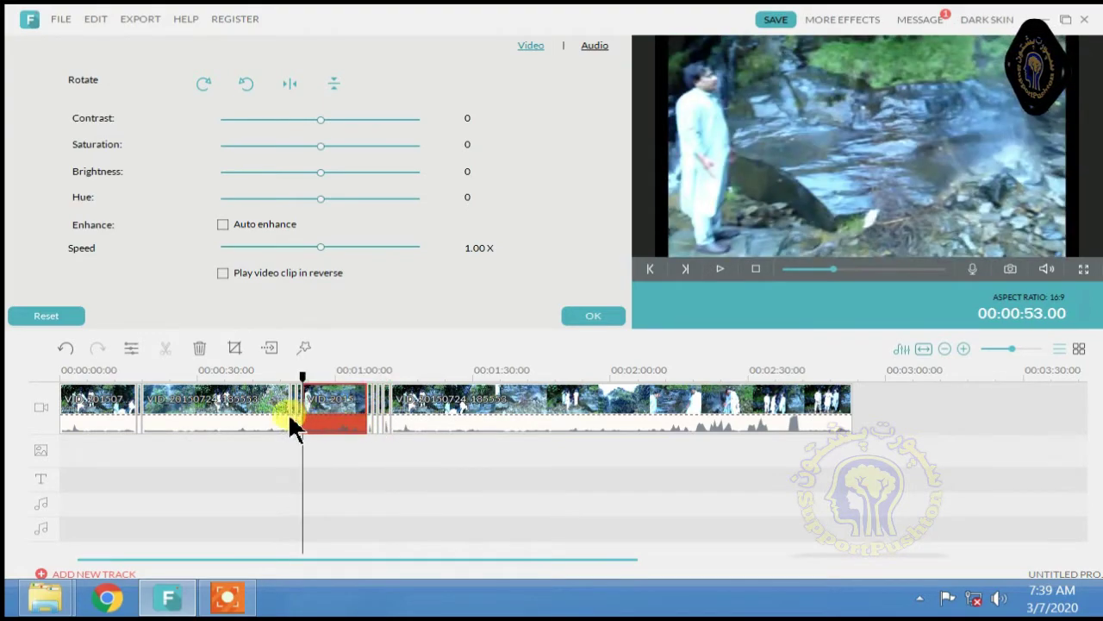
left_click(287, 418)
left_click(592, 316)
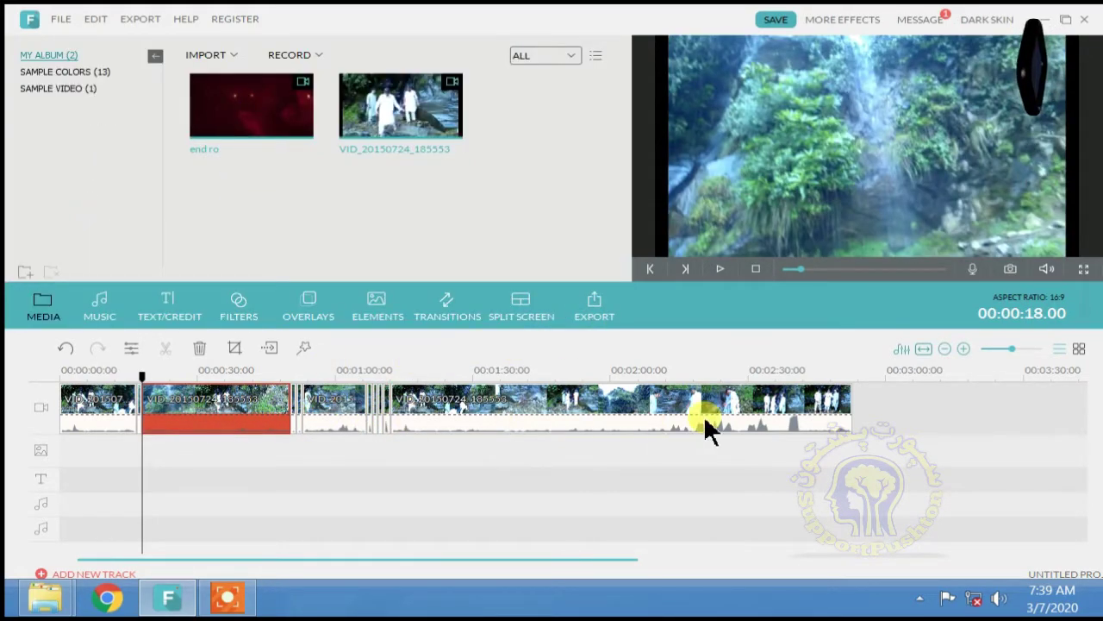
Step: Try deleting the group of scene clips at the start of the video track, and undo the deletion
left_click_drag(371, 433, 77, 405)
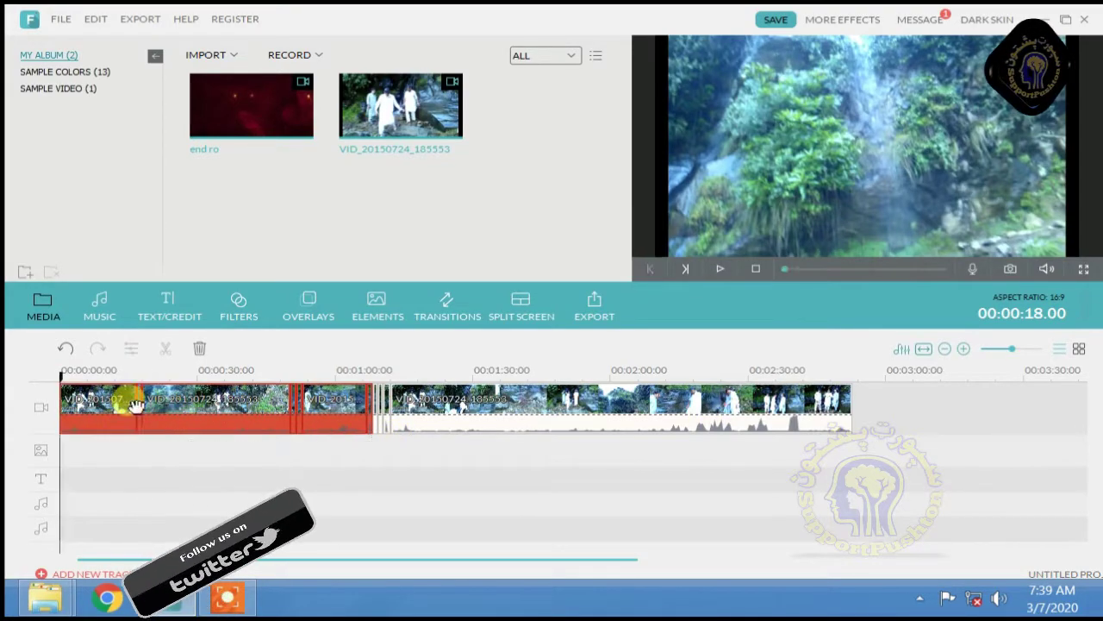
left_click(197, 350)
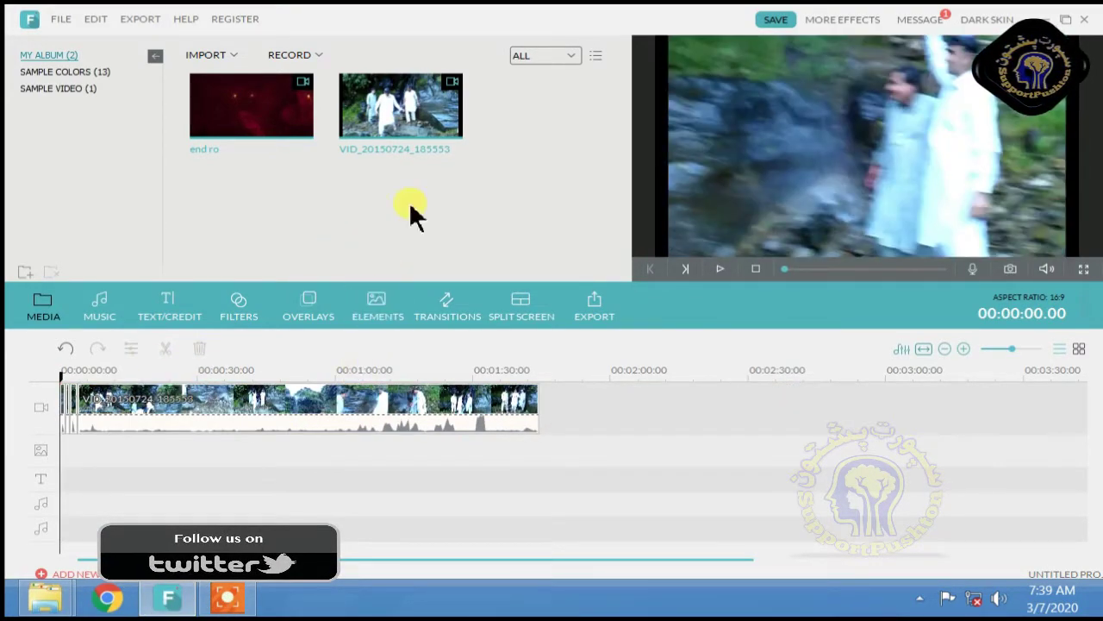
left_click(65, 348)
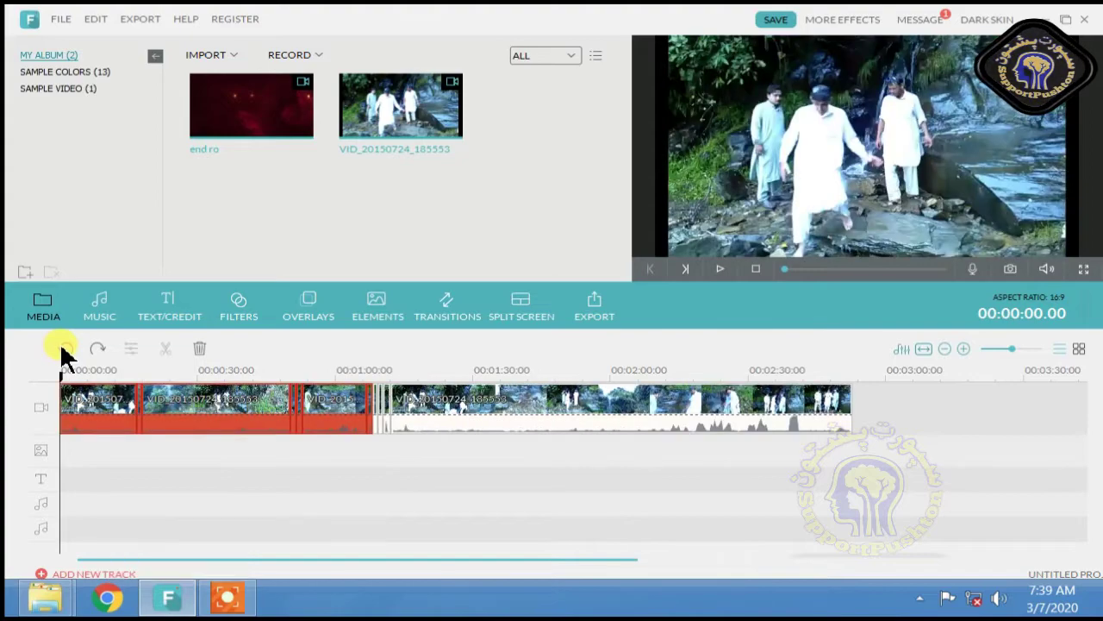
Step: Delete the full-length VID_20150724_185553 clip that follows the scene clips on the video track
left_click(492, 419)
left_click(206, 359)
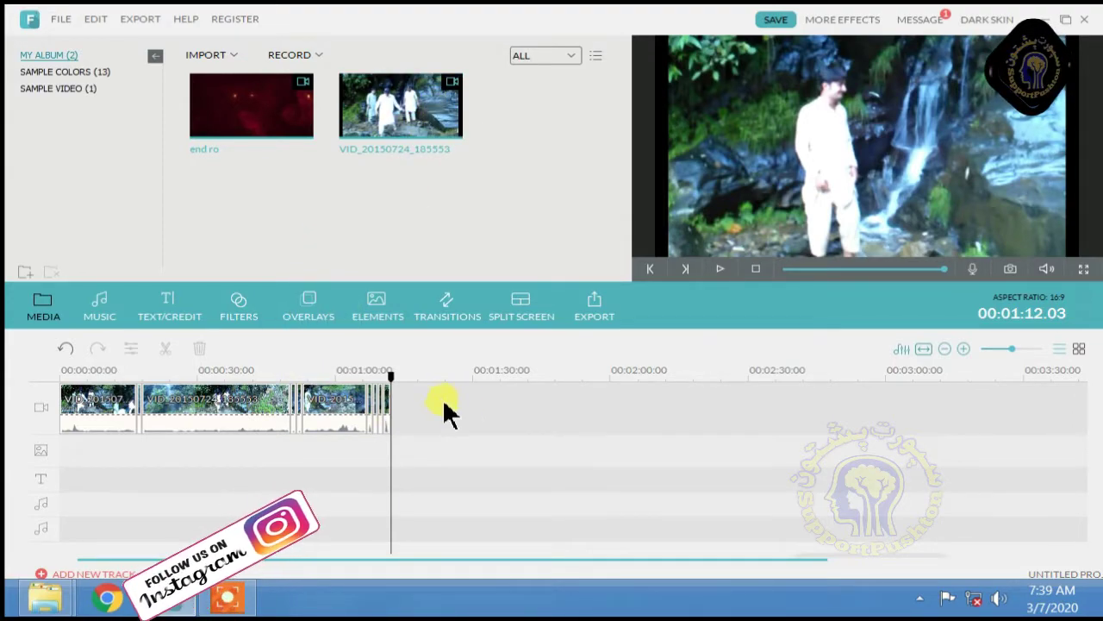
Step: Try deleting the longer scene clip starting at about 53 seconds on the video track, and undo the deletion
left_click(348, 402)
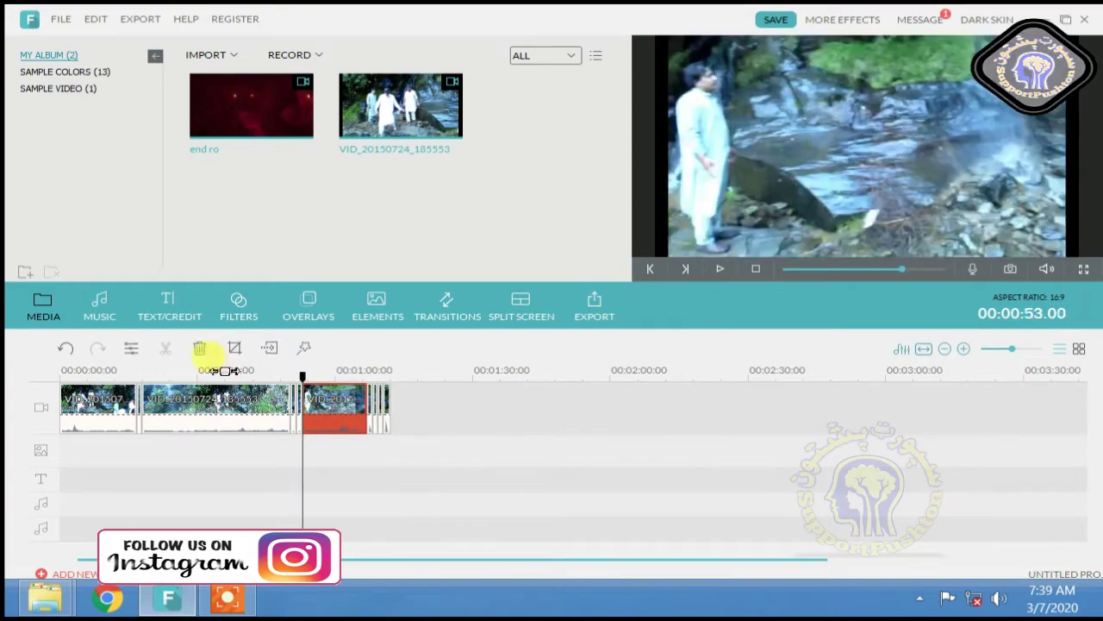
left_click(200, 349)
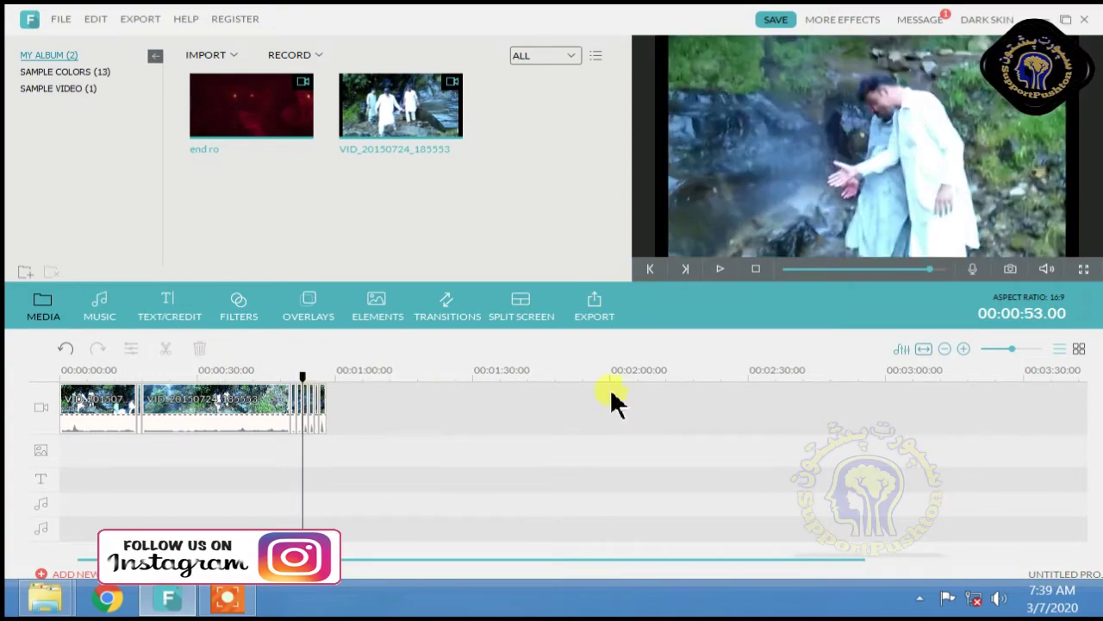
left_click(953, 272)
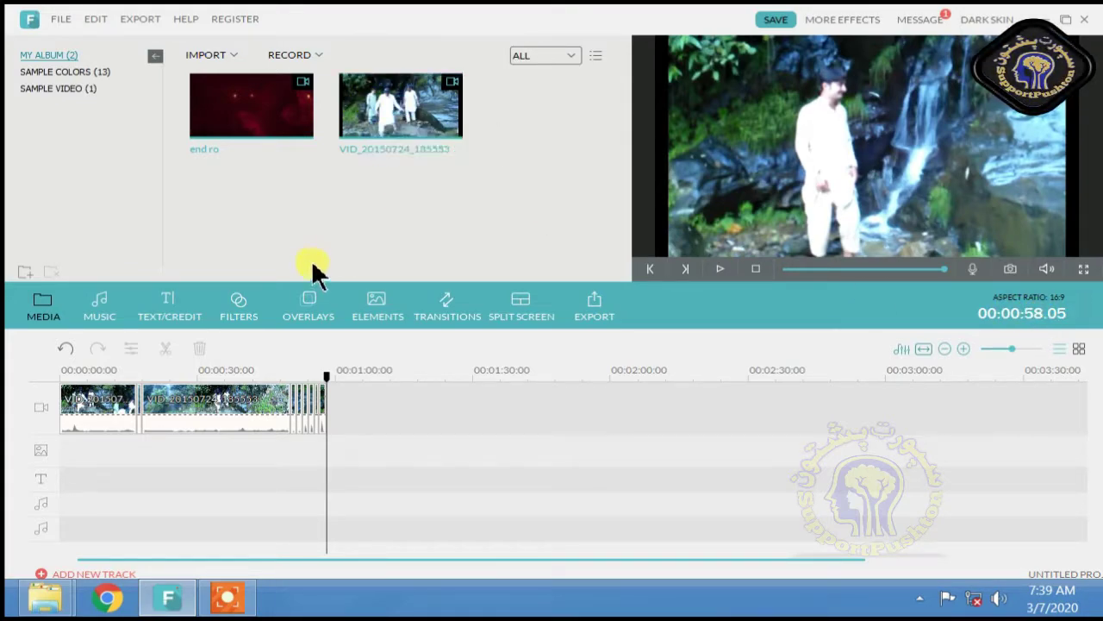
left_click_drag(361, 392, 96, 392)
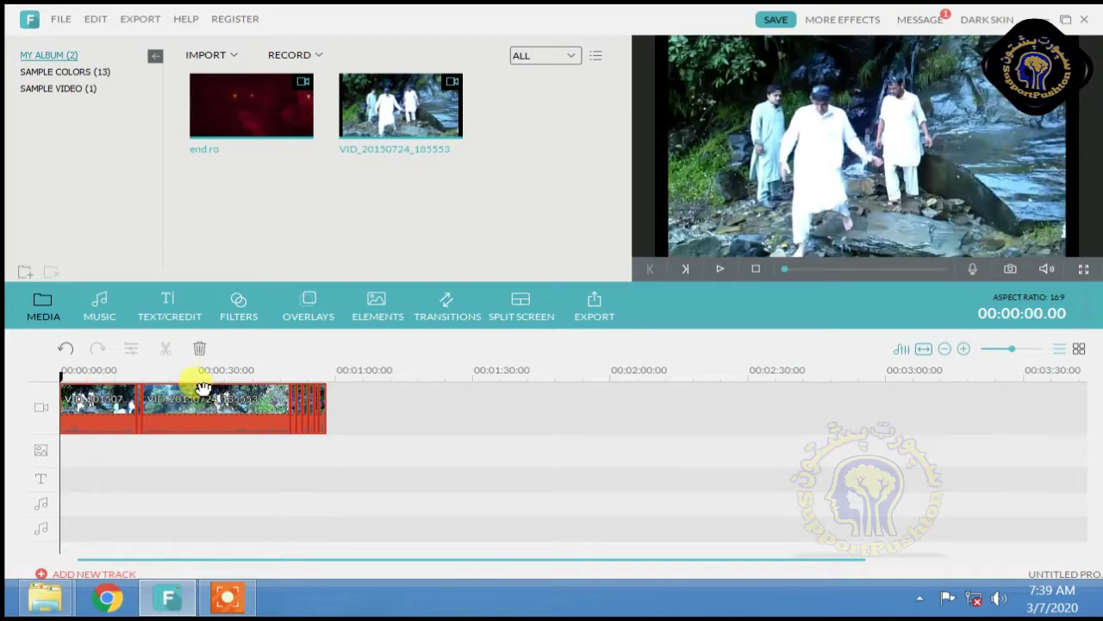
left_click(65, 347)
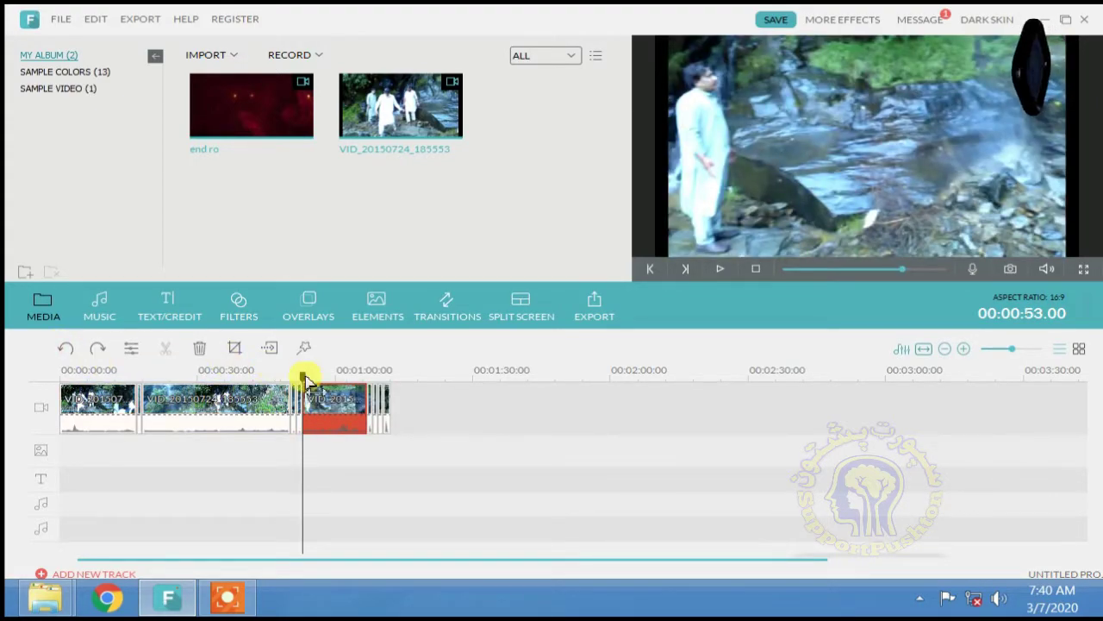
Step: Select all the scene clips and delete them from the video track
left_click_drag(304, 378, 216, 369)
left_click(216, 405)
left_click_drag(435, 398, 94, 402)
left_click(199, 348)
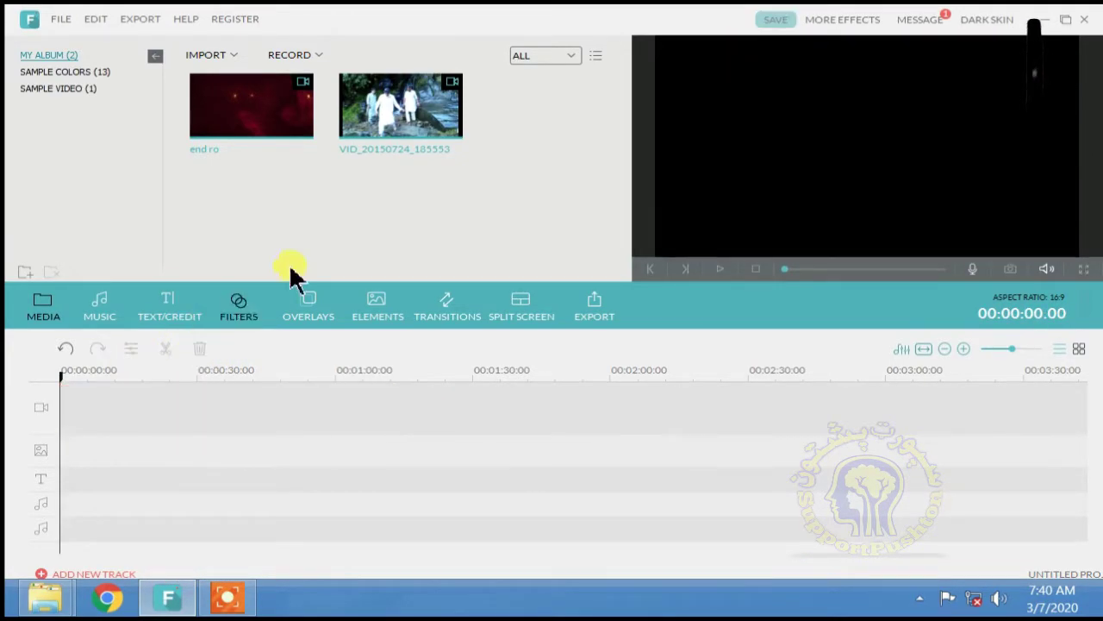
Step: Preview the VID_20150724_185553 album clip, playing short sections from its start and from about 18 seconds onward
right_click(375, 125)
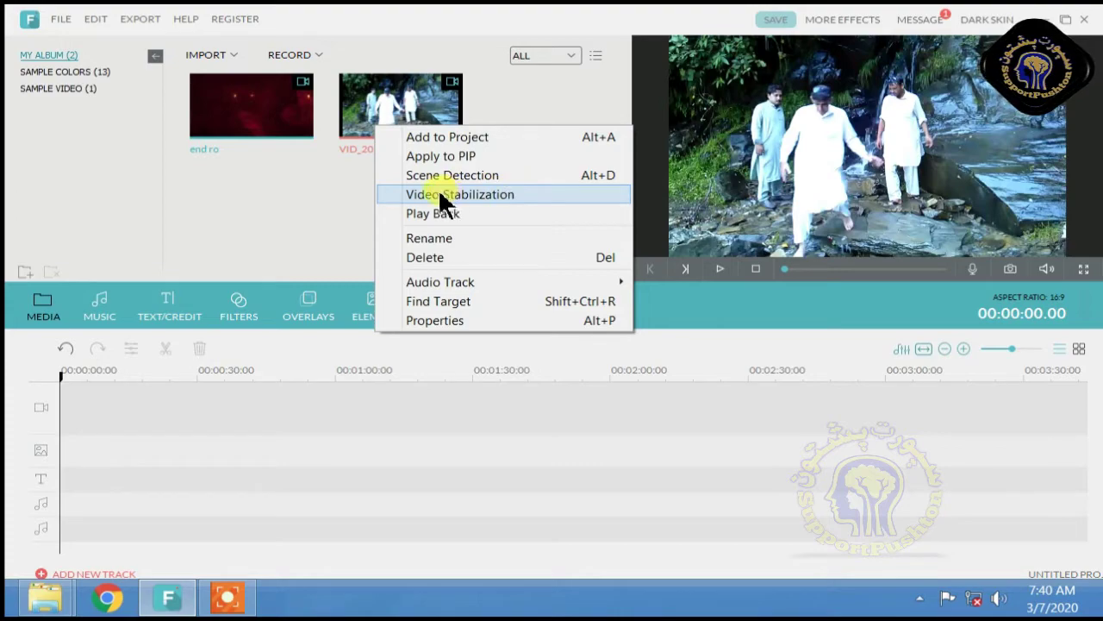
left_click(719, 268)
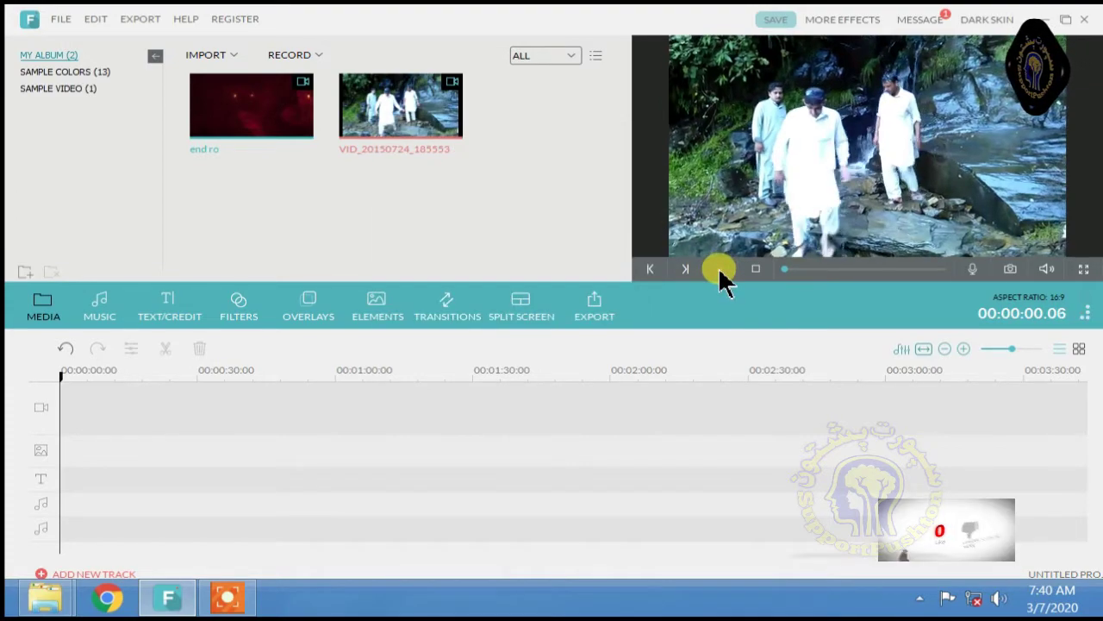
left_click(718, 268)
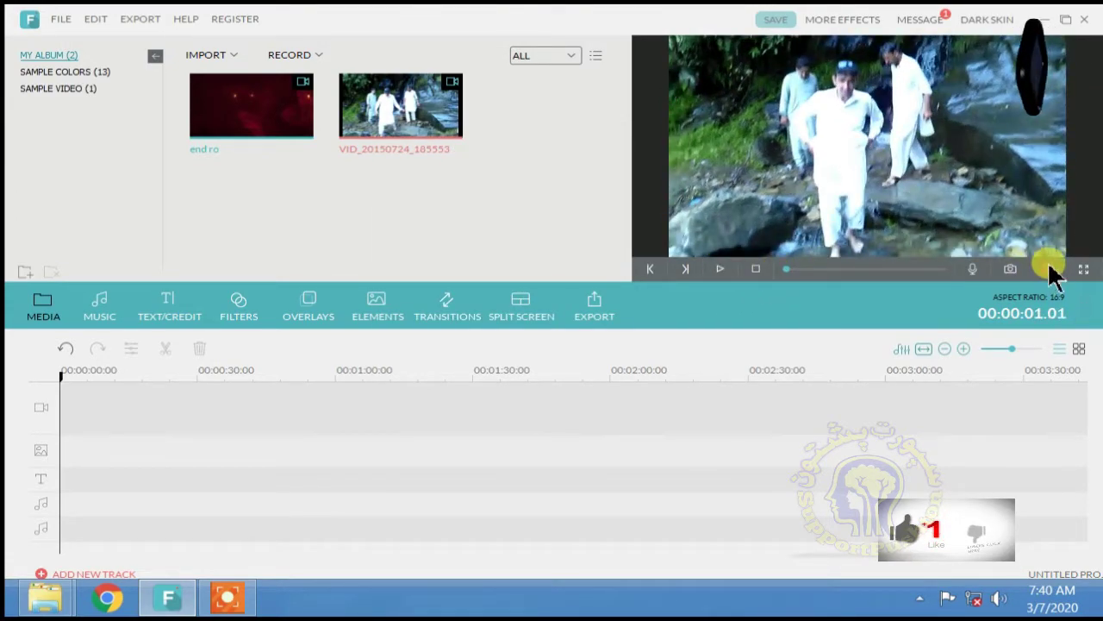
mouse_move(1046, 268)
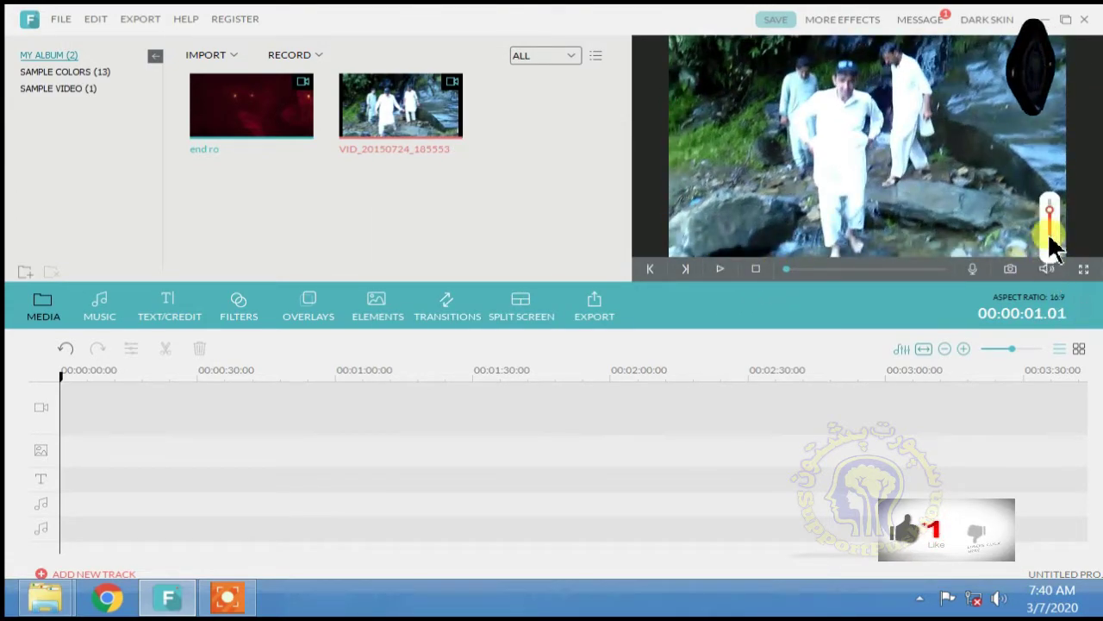
left_click(721, 269)
mouse_move(805, 274)
left_mouse_down()
mouse_move(829, 276)
mouse_move(812, 276)
left_mouse_up()
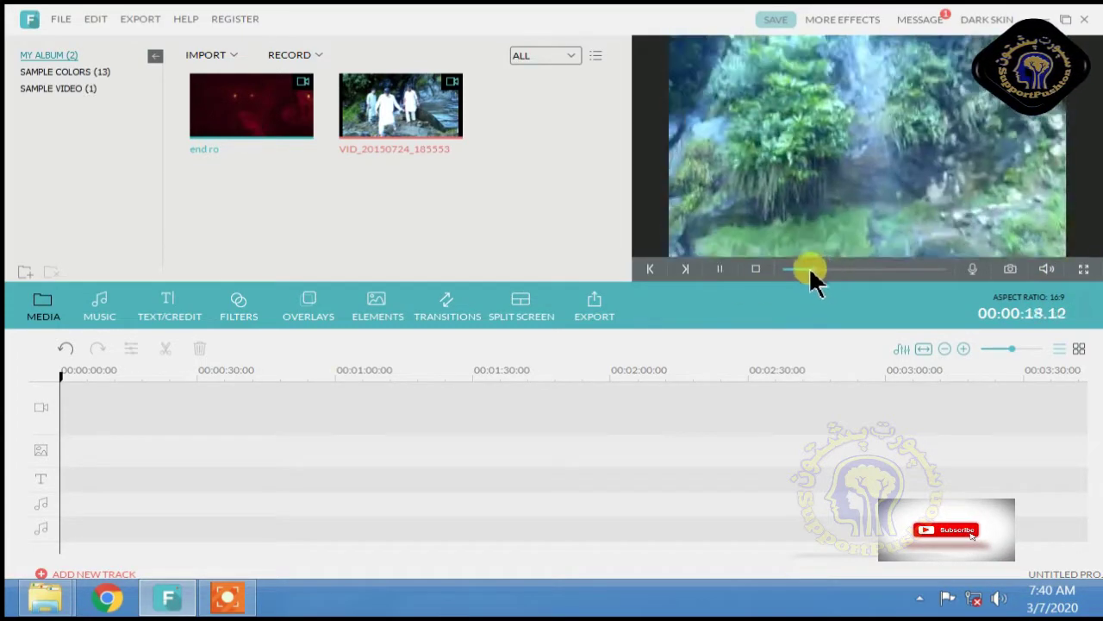
left_click(722, 268)
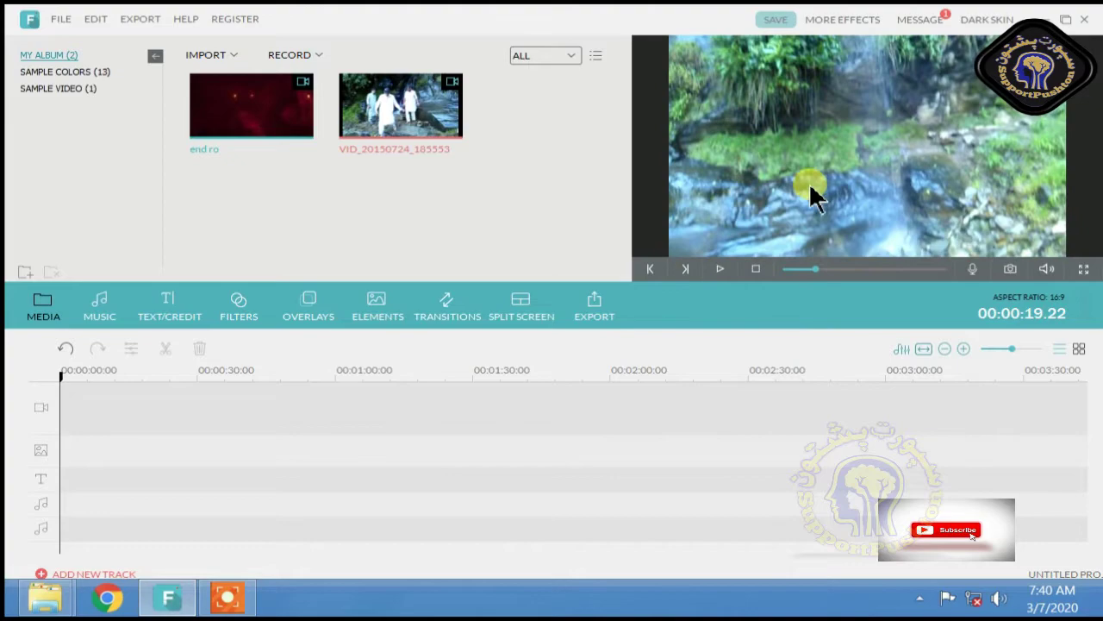
left_click(725, 273)
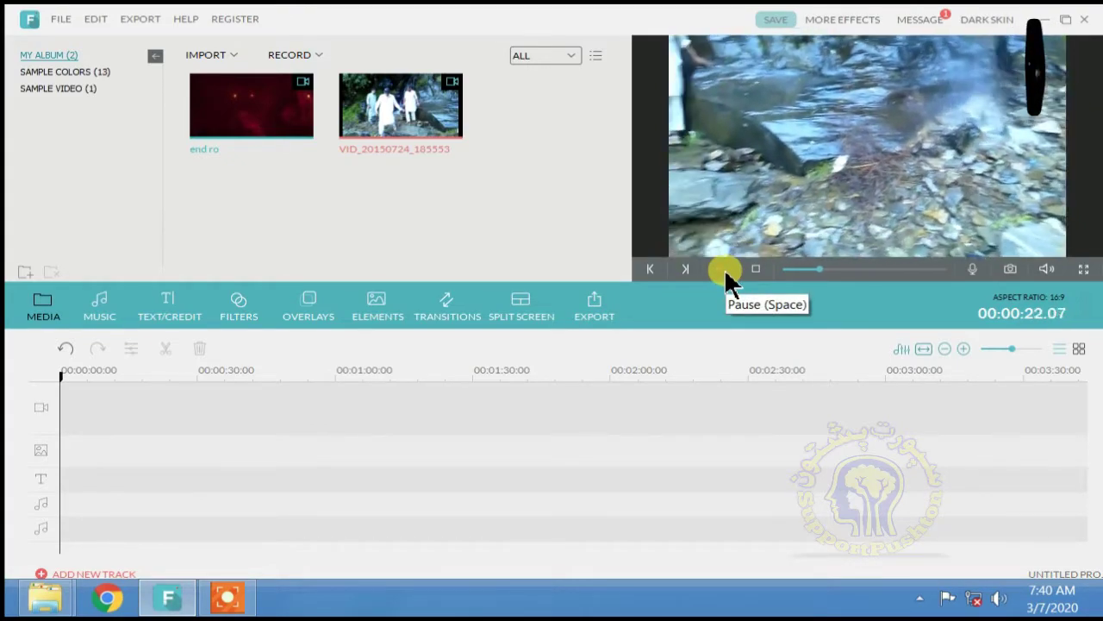
left_click(724, 268)
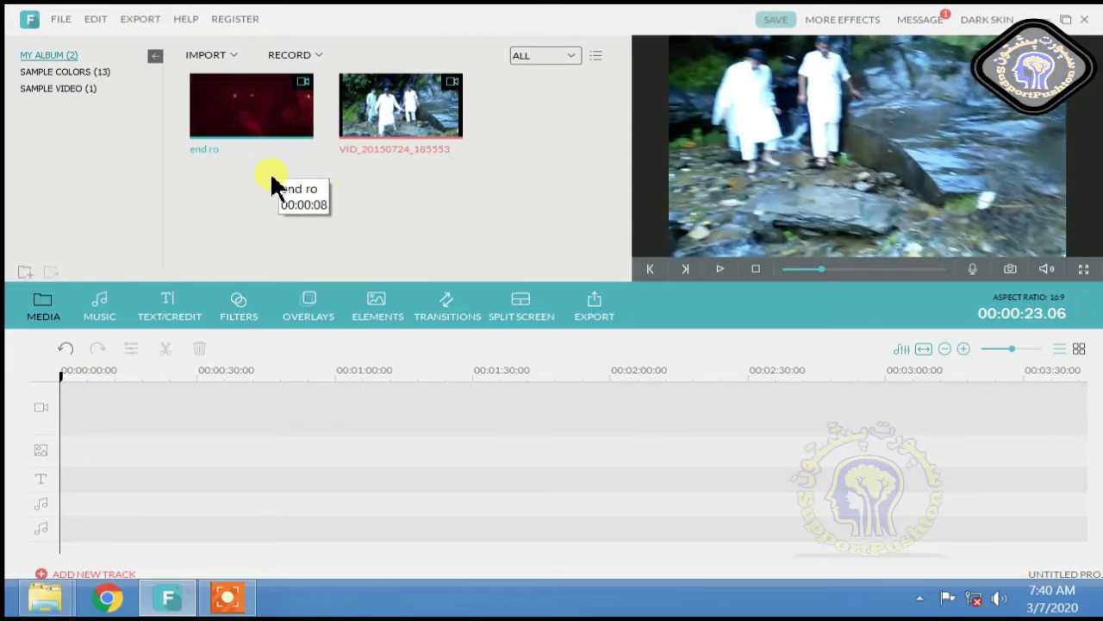
Step: Open Video Stabilization for the VID_20150724_185553 clip, start stabilizing it, and cancel the shake analysis
right_click(411, 134)
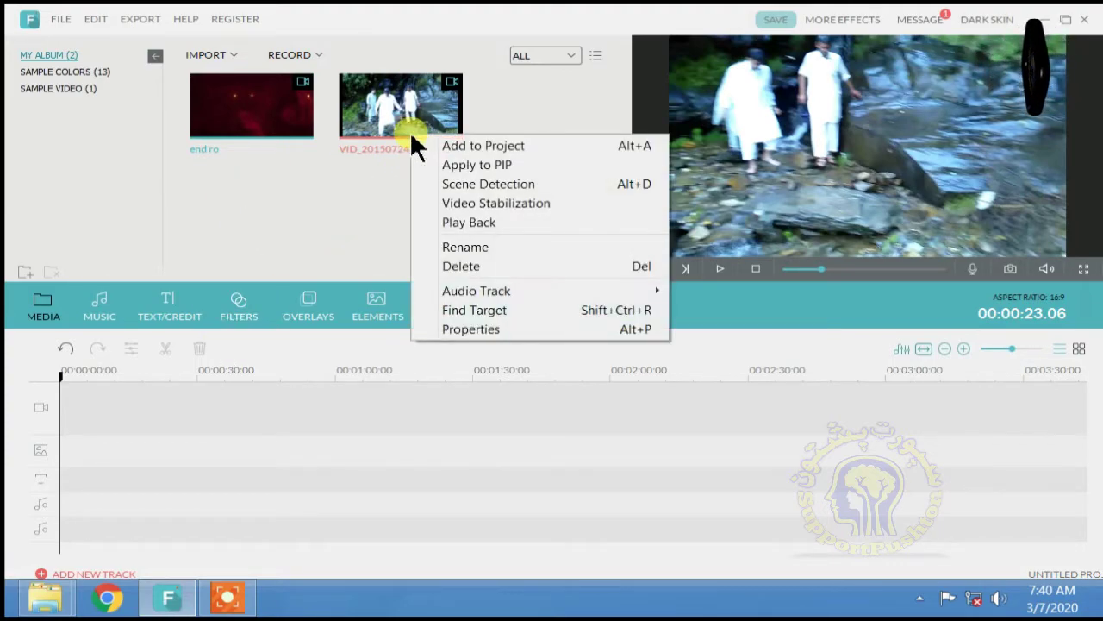
left_click(517, 205)
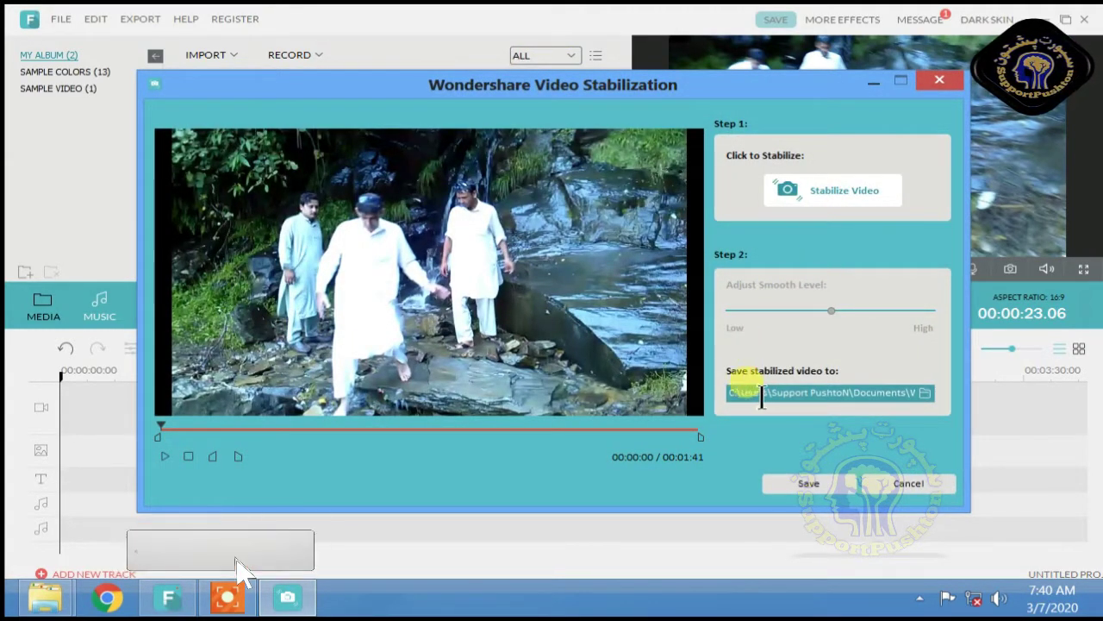
left_click(856, 197)
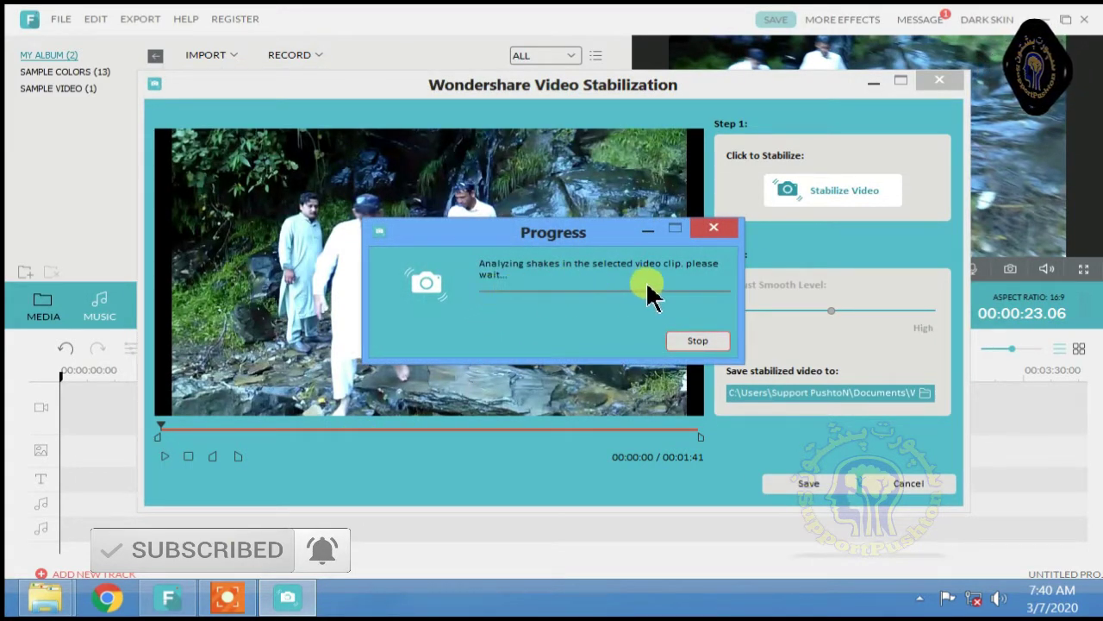
left_click_drag(595, 246, 452, 239)
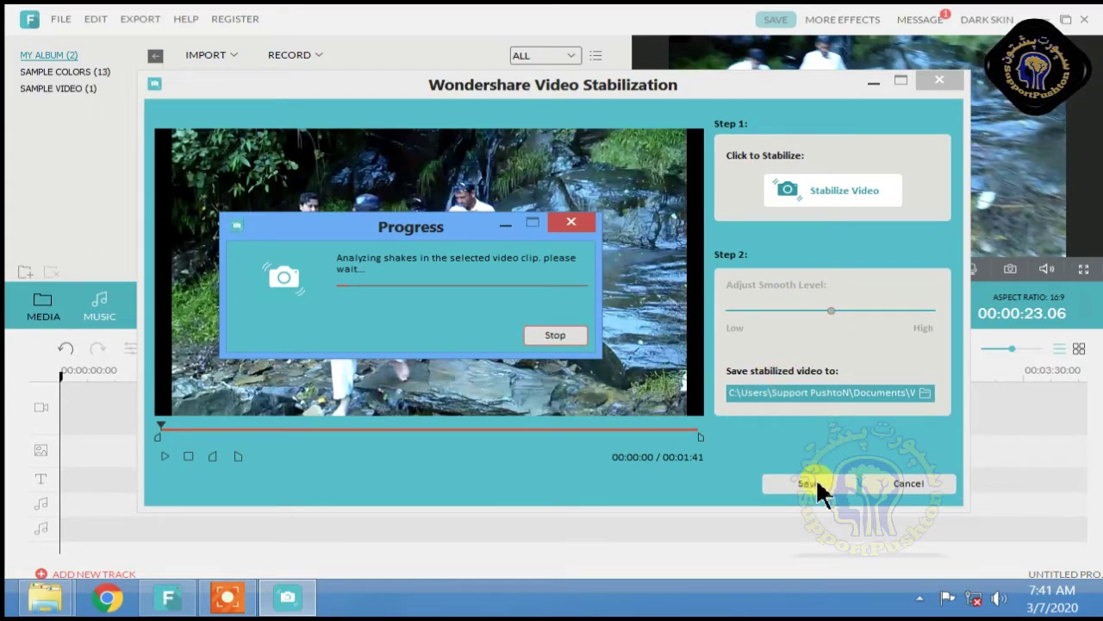
left_click(569, 223)
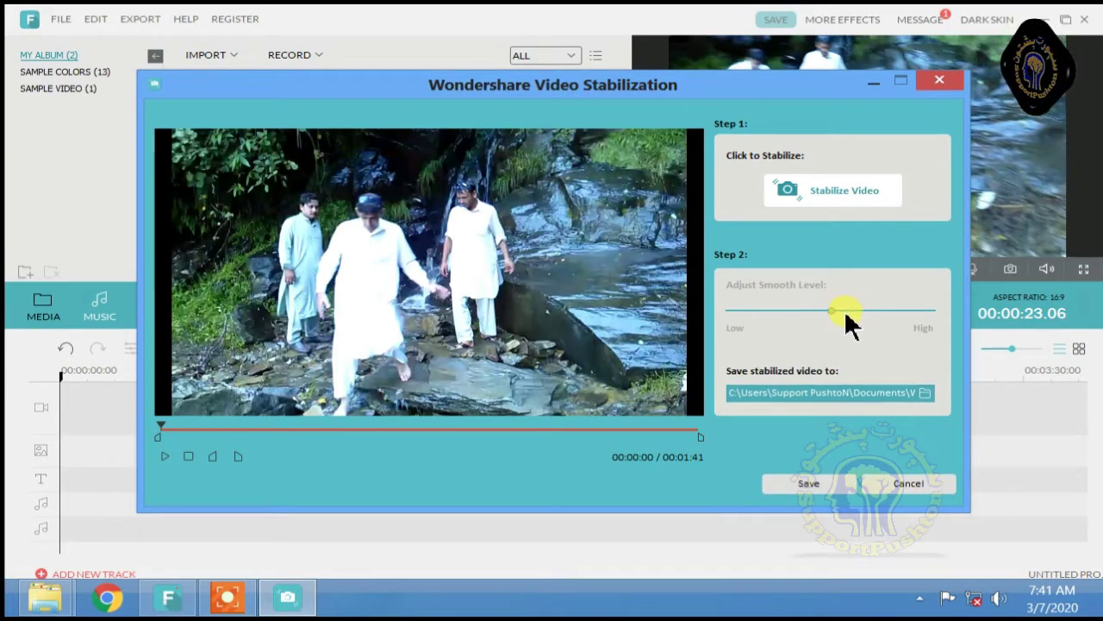
Step: Close Video Stabilization without saving and play back the VID_20150724_185553 album clip
left_click(938, 488)
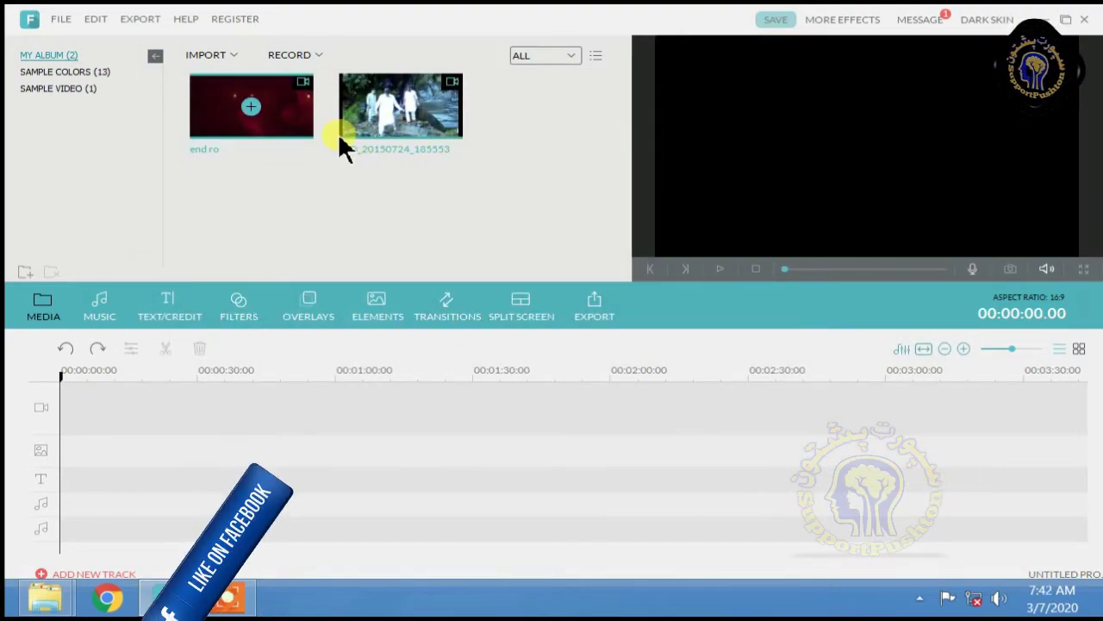
right_click(374, 111)
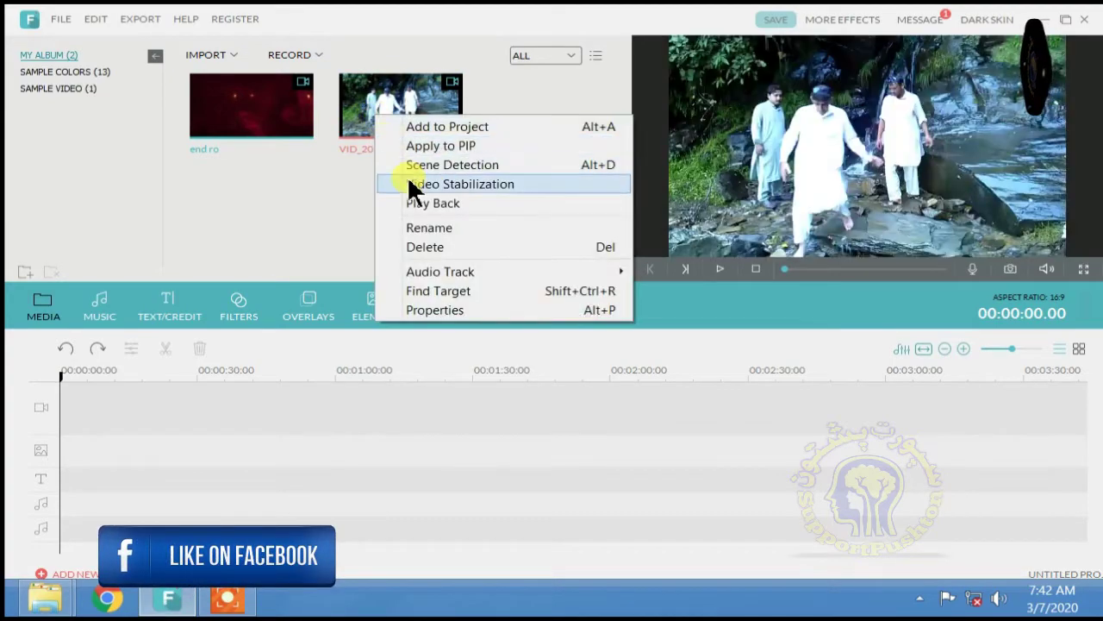
left_click(455, 205)
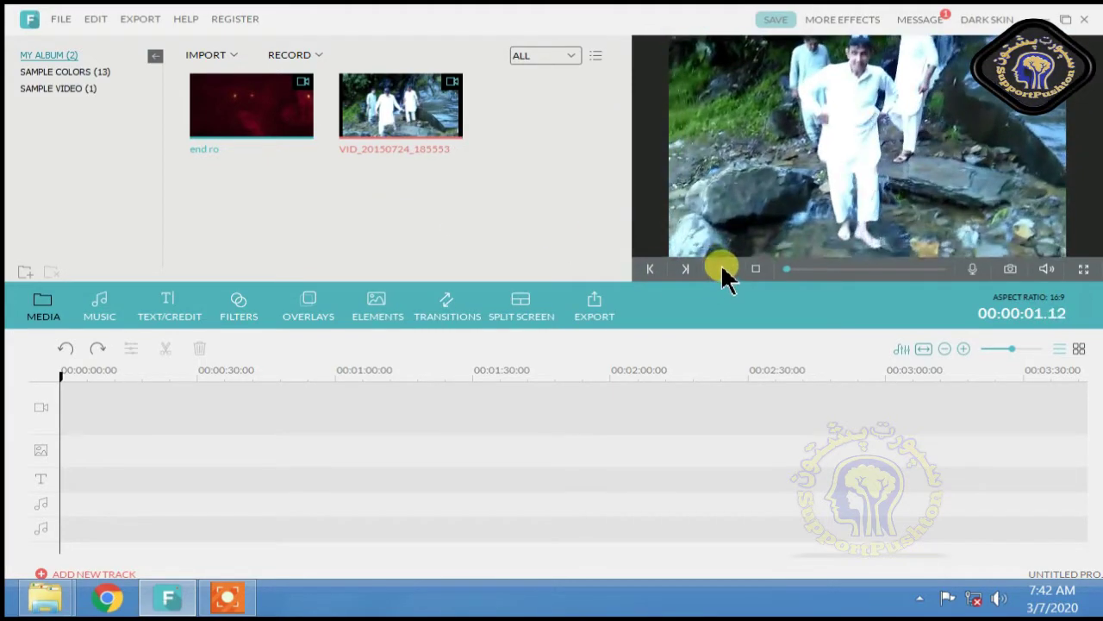
Step: Rename the VID_20150724_185553 album clip as "part 1"
right_click(442, 131)
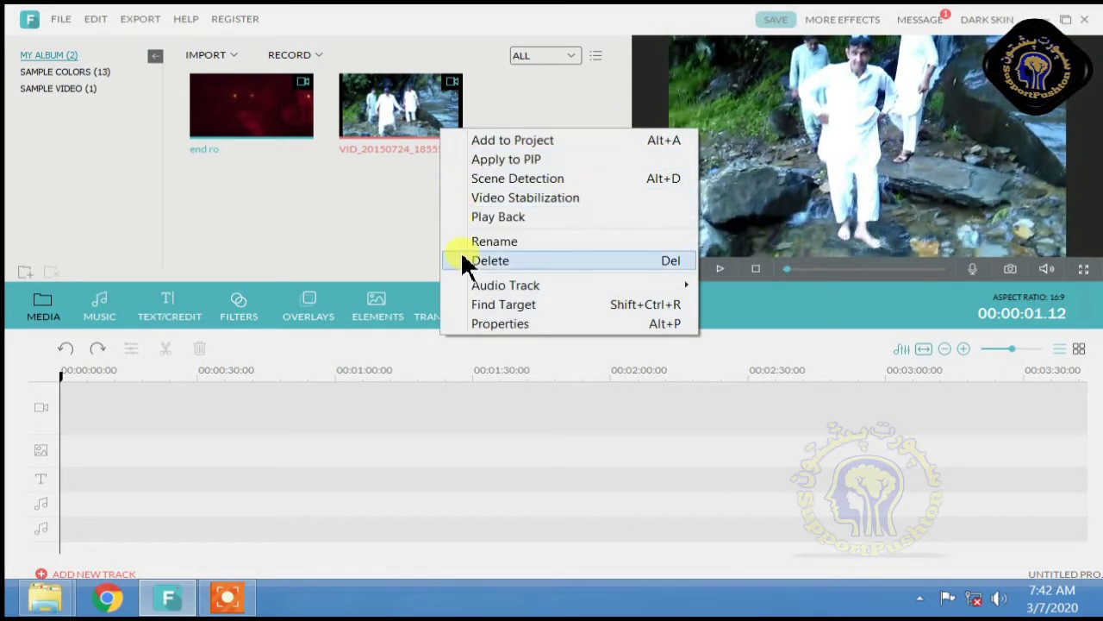
left_click(491, 240)
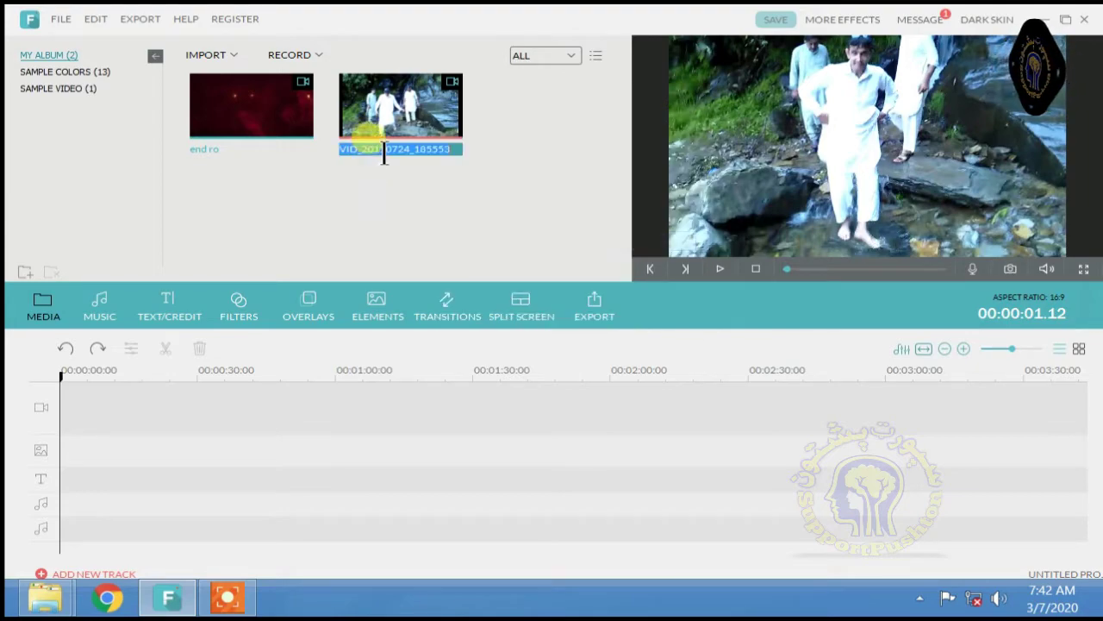
left_click(406, 126)
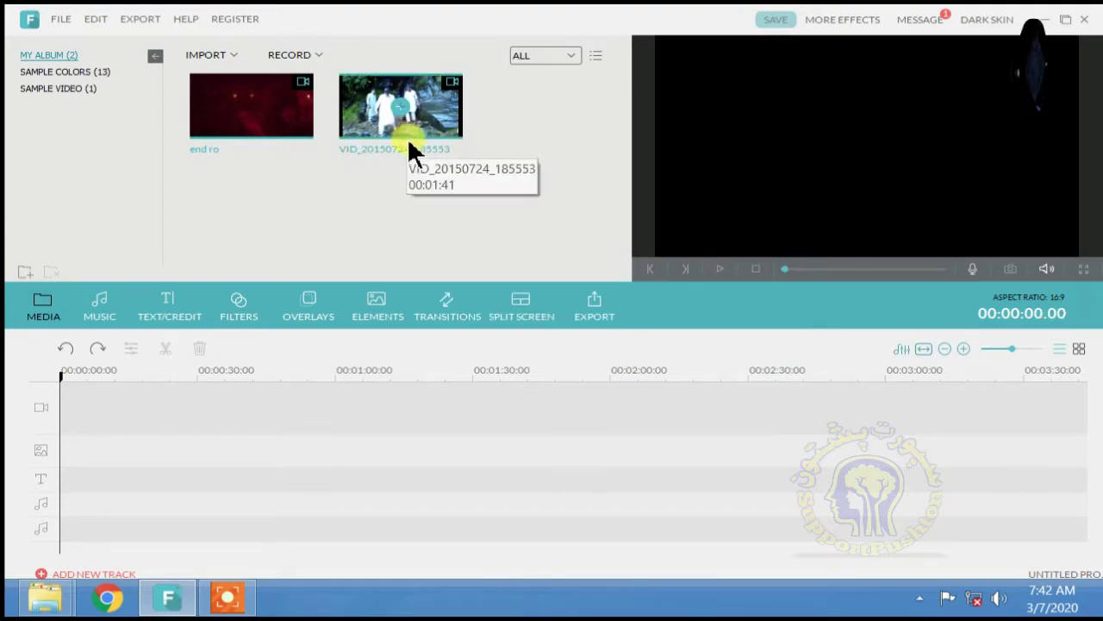
right_click(410, 146)
left_click(468, 260)
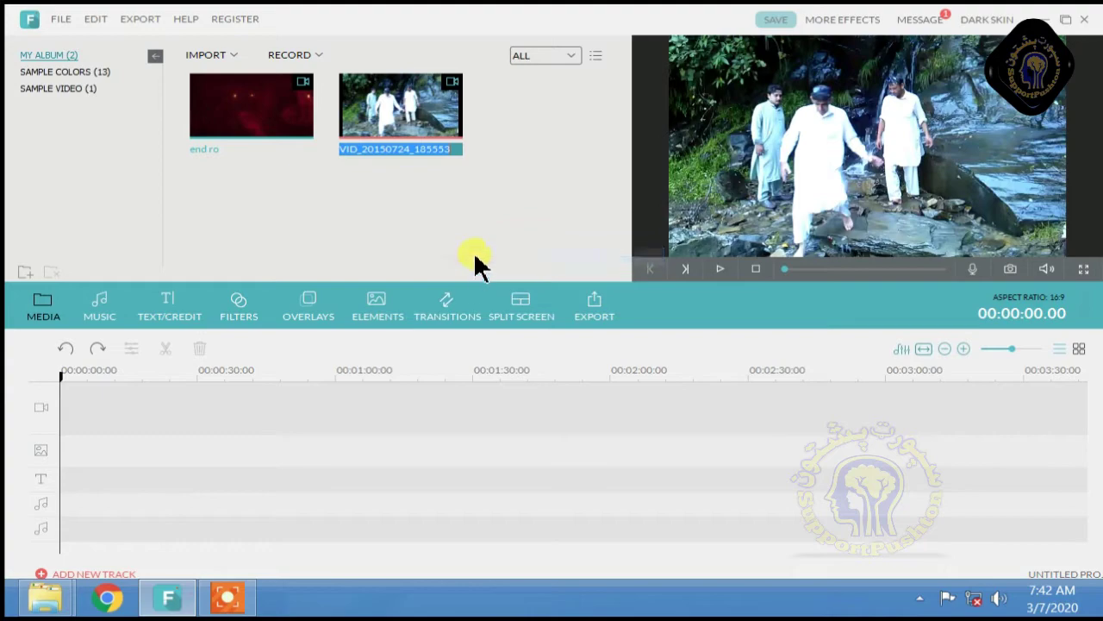
type("part 1")
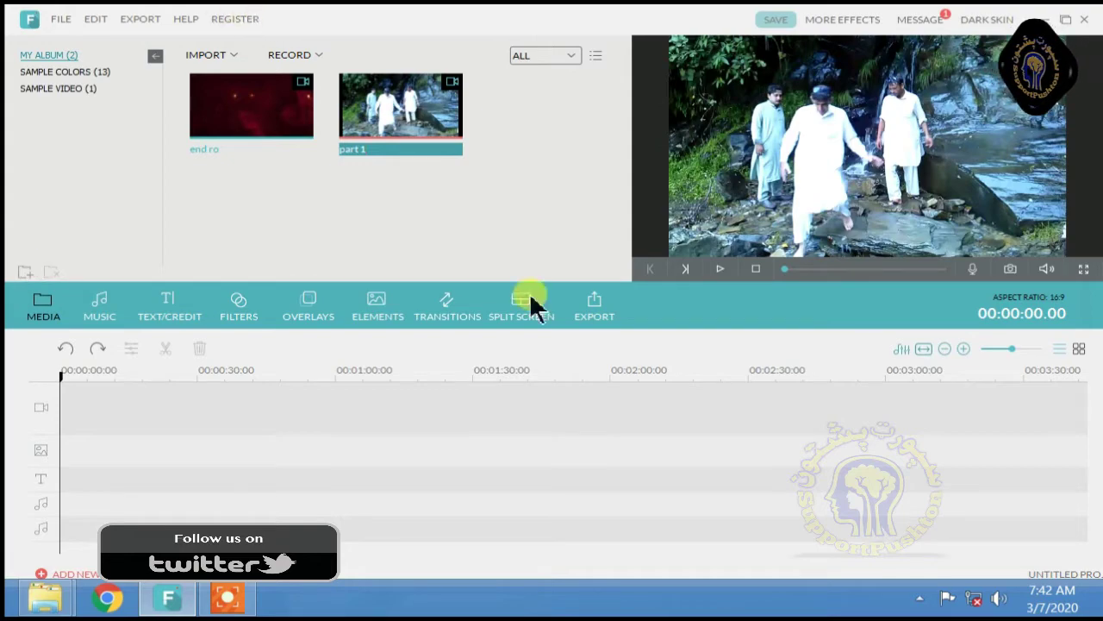
left_click(505, 172)
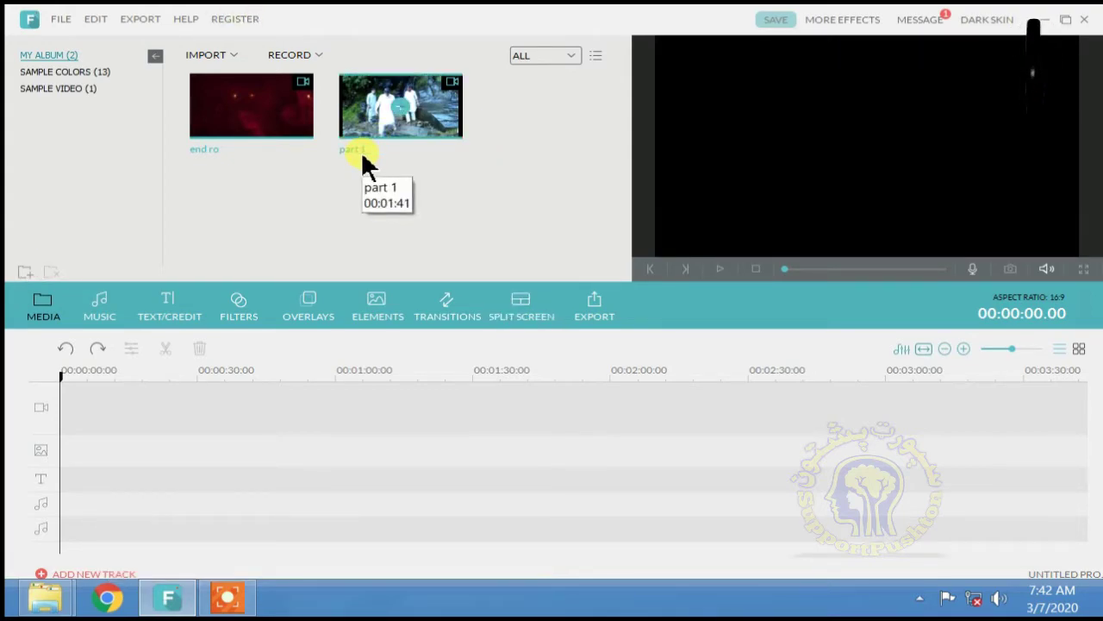
Step: Delete the part 1 clip from the album and try to undo the deletion
right_click(365, 143)
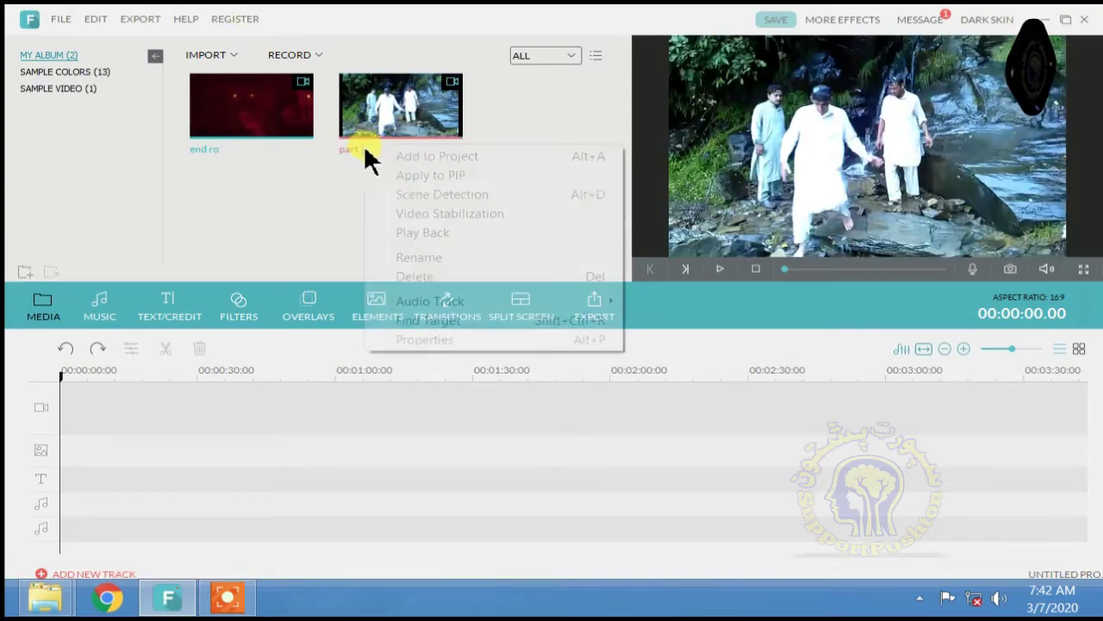
left_click(430, 271)
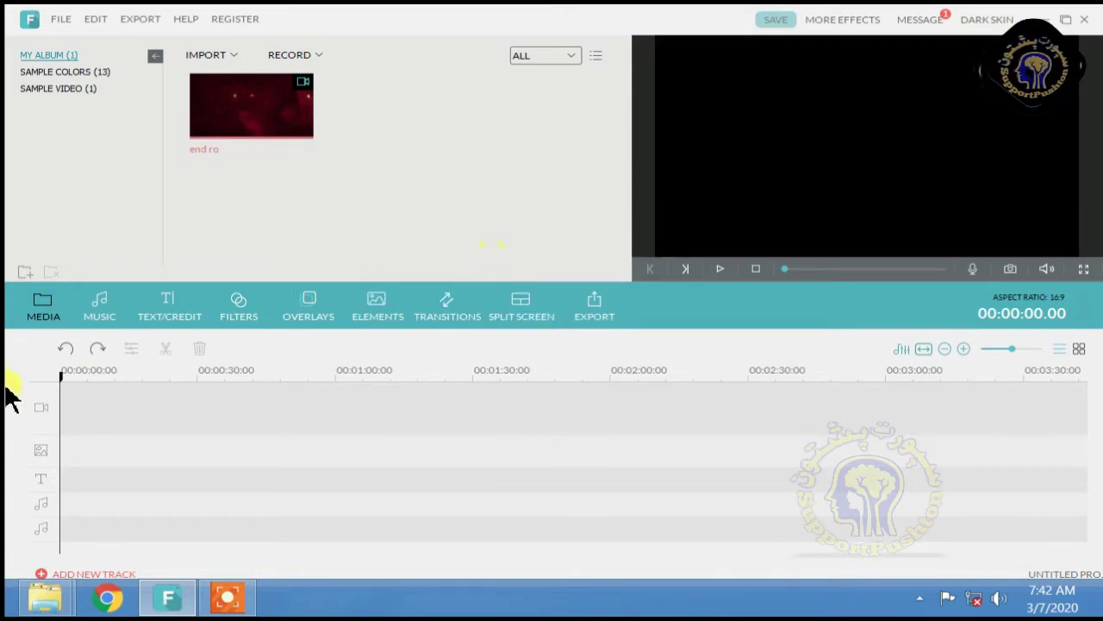
left_click(65, 348)
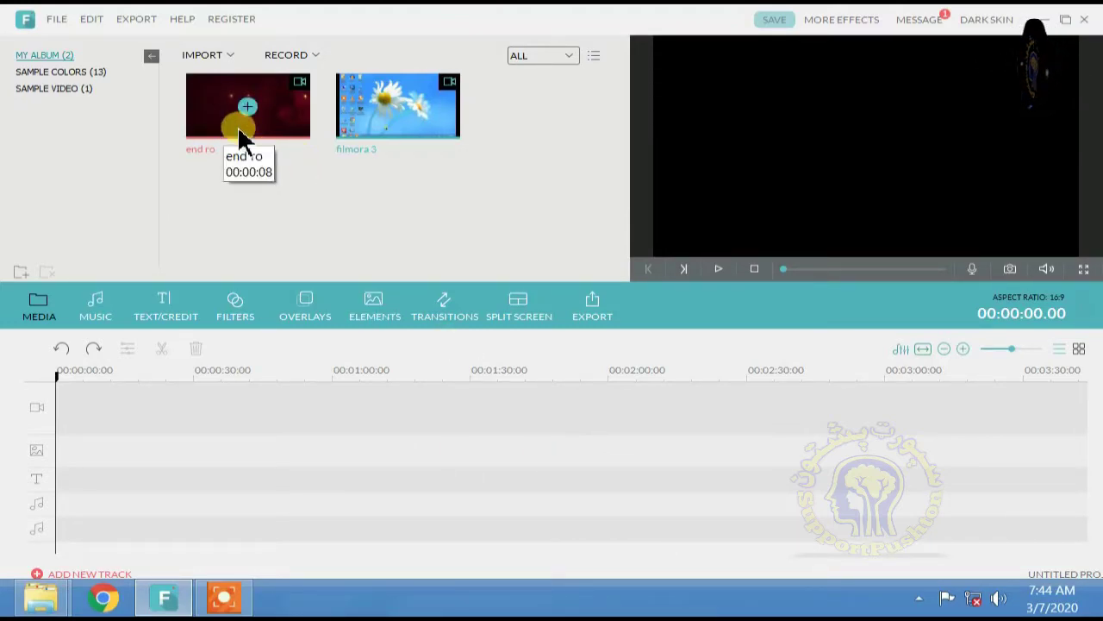
Step: View the Audio Track options of the end ro album clip without changing them
right_click(295, 138)
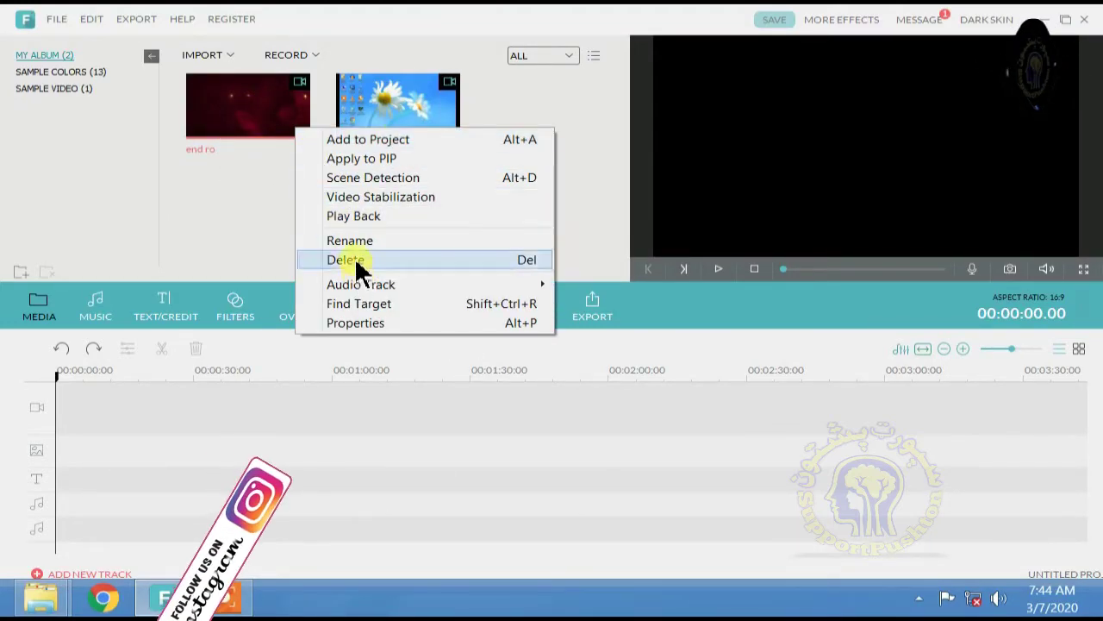
mouse_move(362, 288)
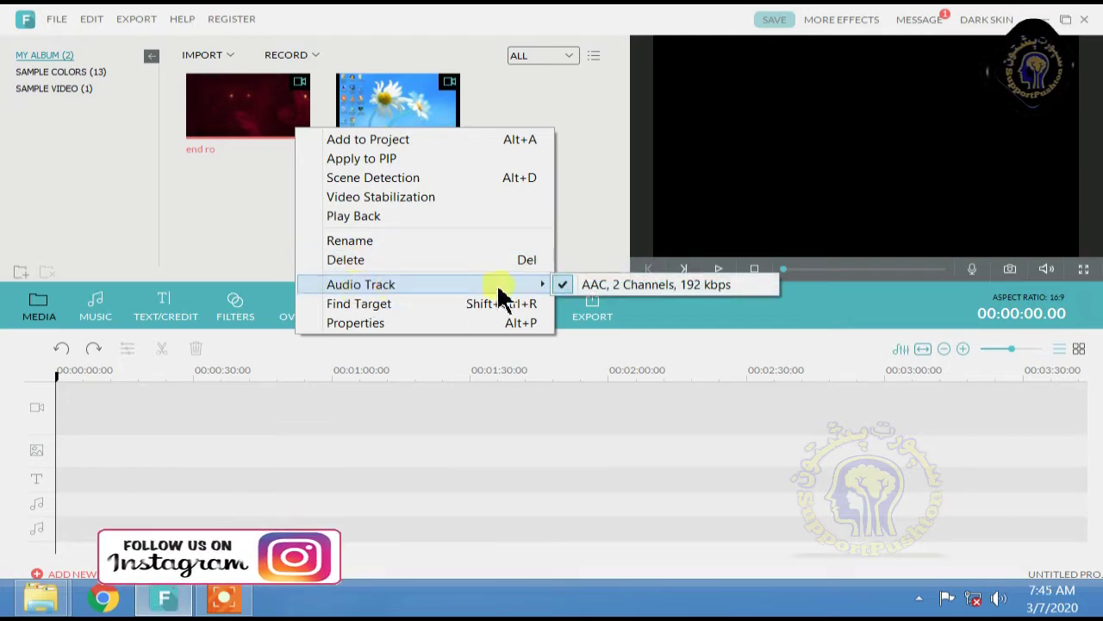
left_click(611, 314)
left_click(550, 334)
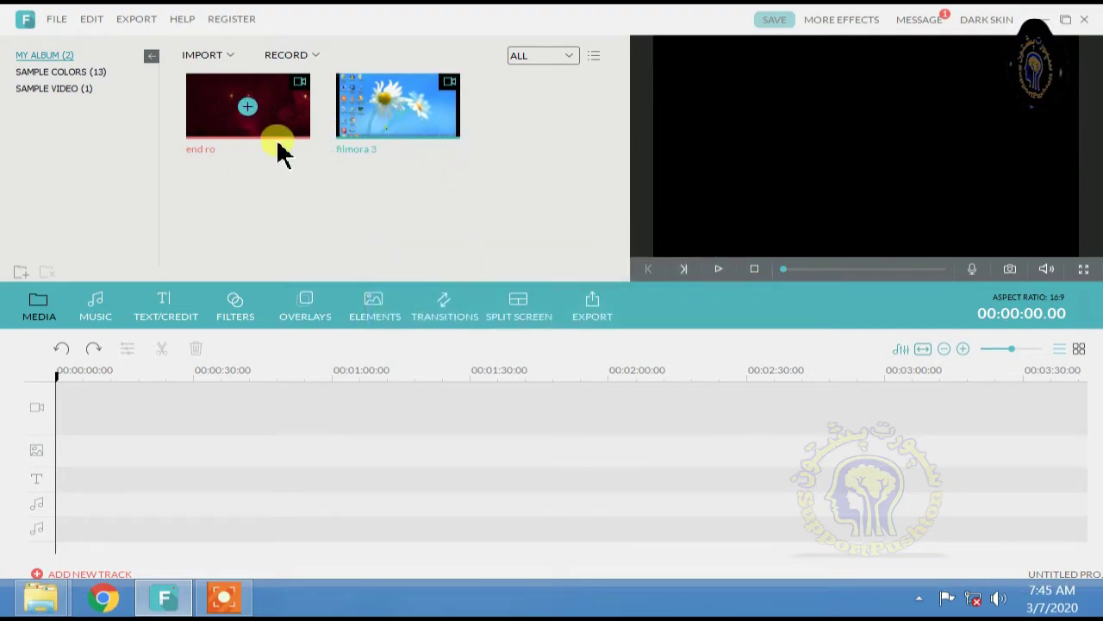
Step: Add the end ro clip to the start of the video track and inspect the MP4 output settings without exporting
left_click_drag(258, 415, 267, 412)
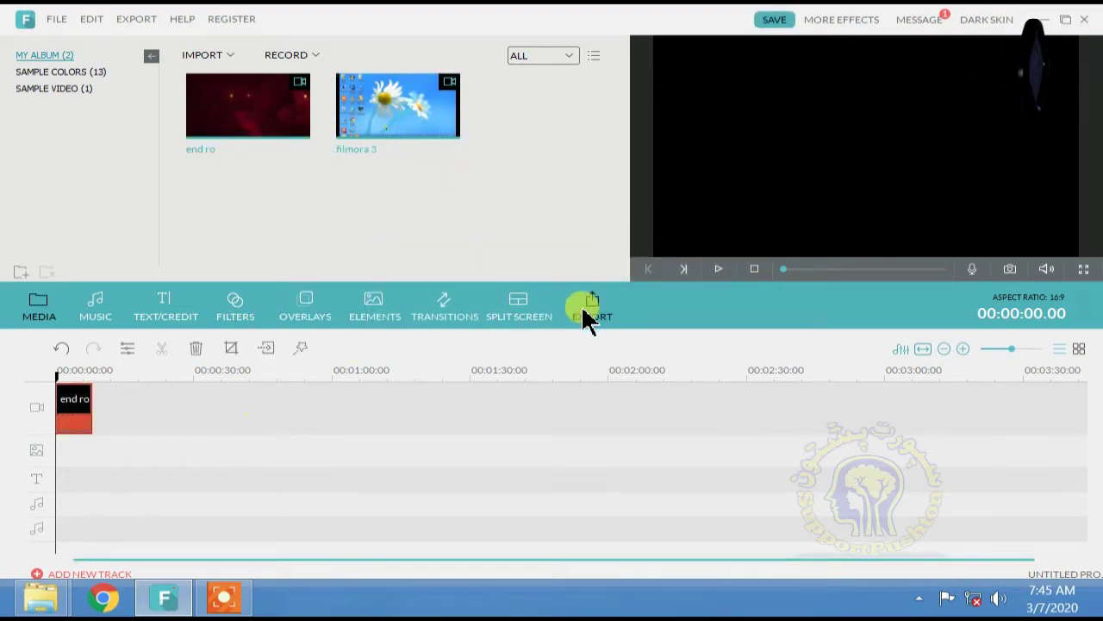
left_click(586, 317)
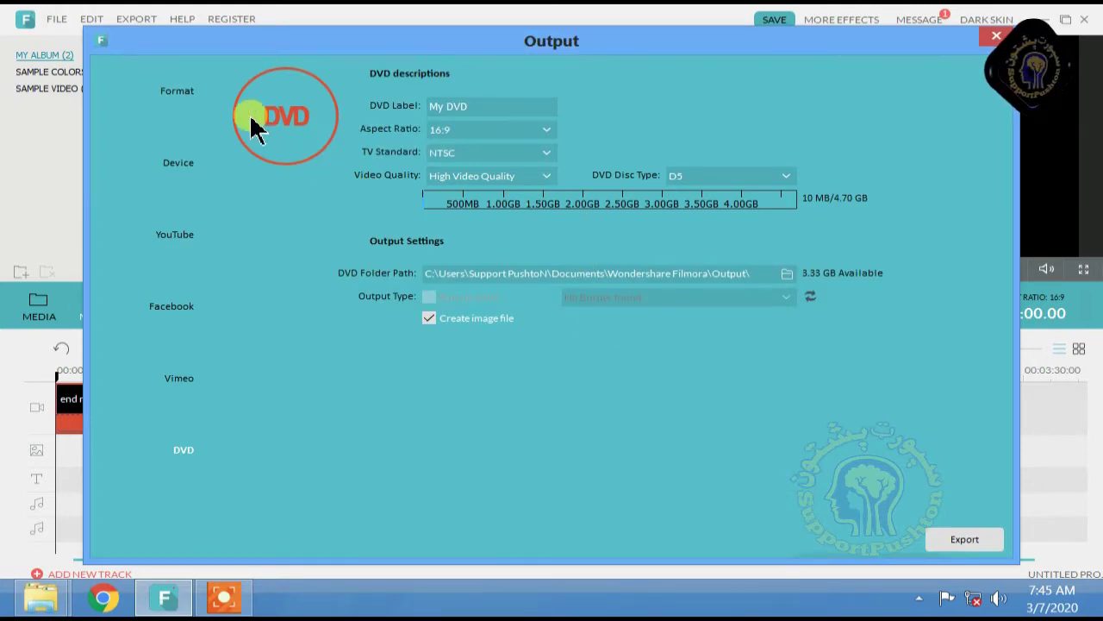
left_click(184, 93)
left_click(808, 190)
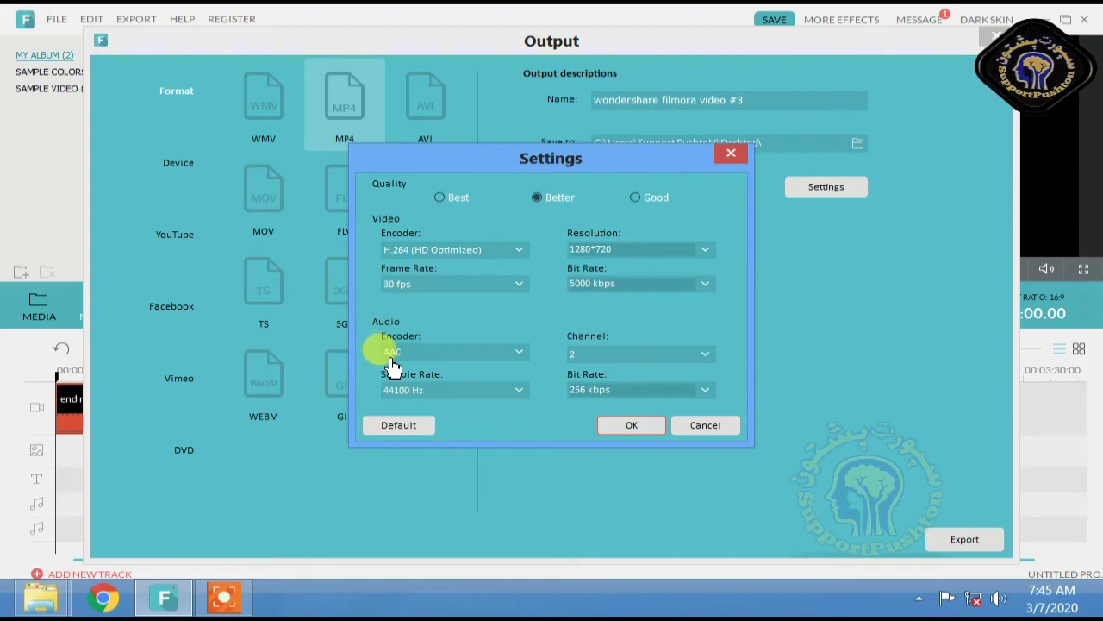
left_click(706, 423)
left_click(995, 39)
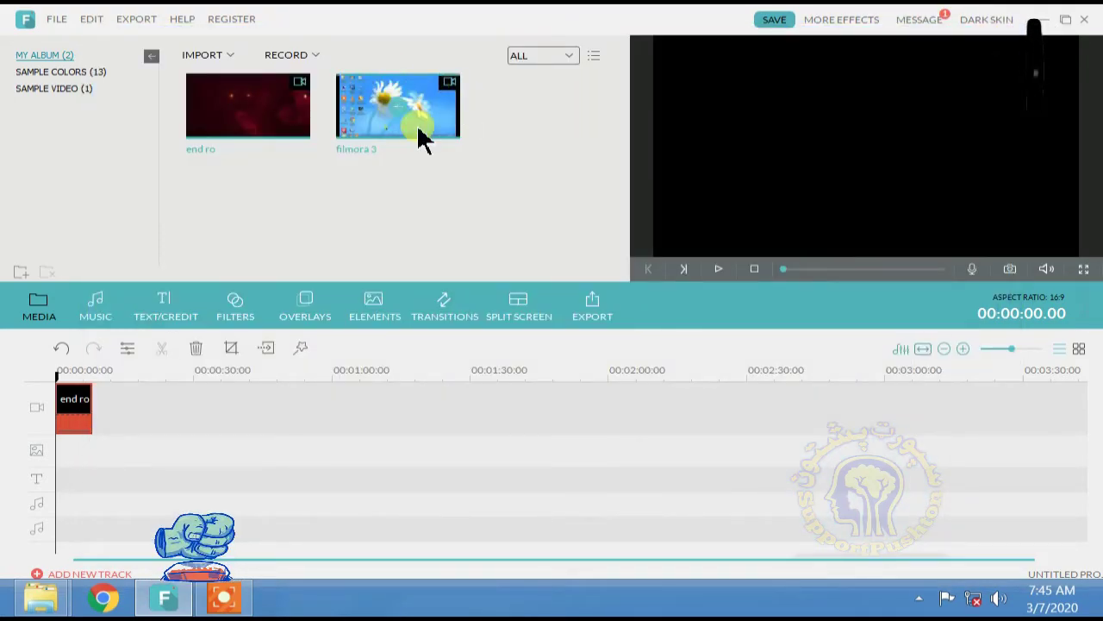
Step: Locate the end ro clip's source file on disk with Find Target and close the folder window
right_click(281, 153)
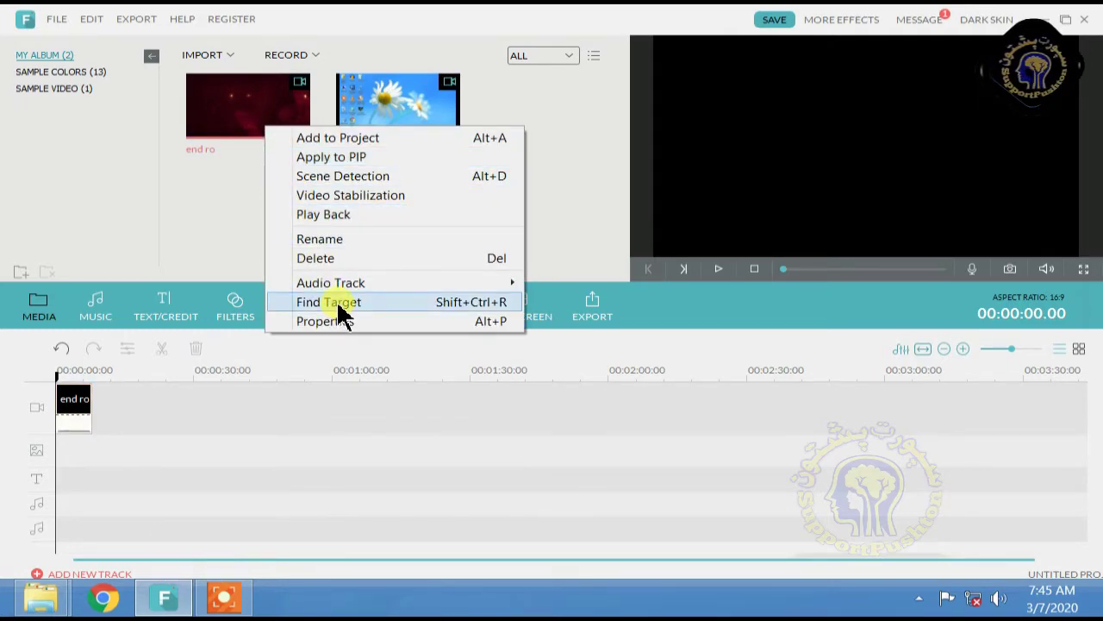
left_click(338, 304)
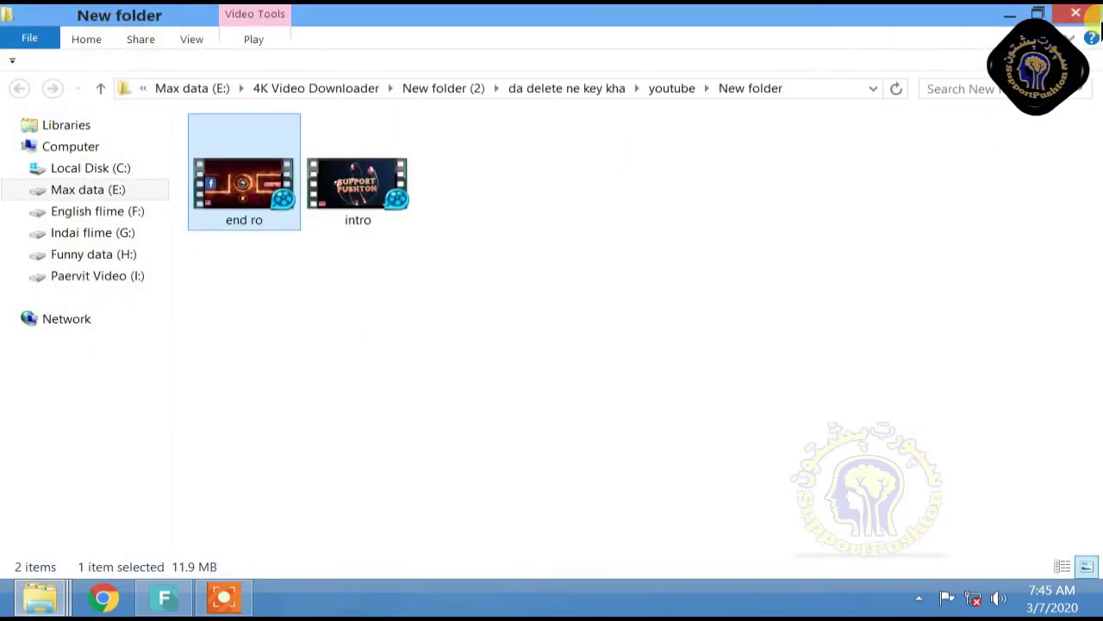
left_click(1076, 13)
Step: Examine the end ro clip's Properties, covering file name, location, creation date, media length, and video and audio format details
right_click(239, 147)
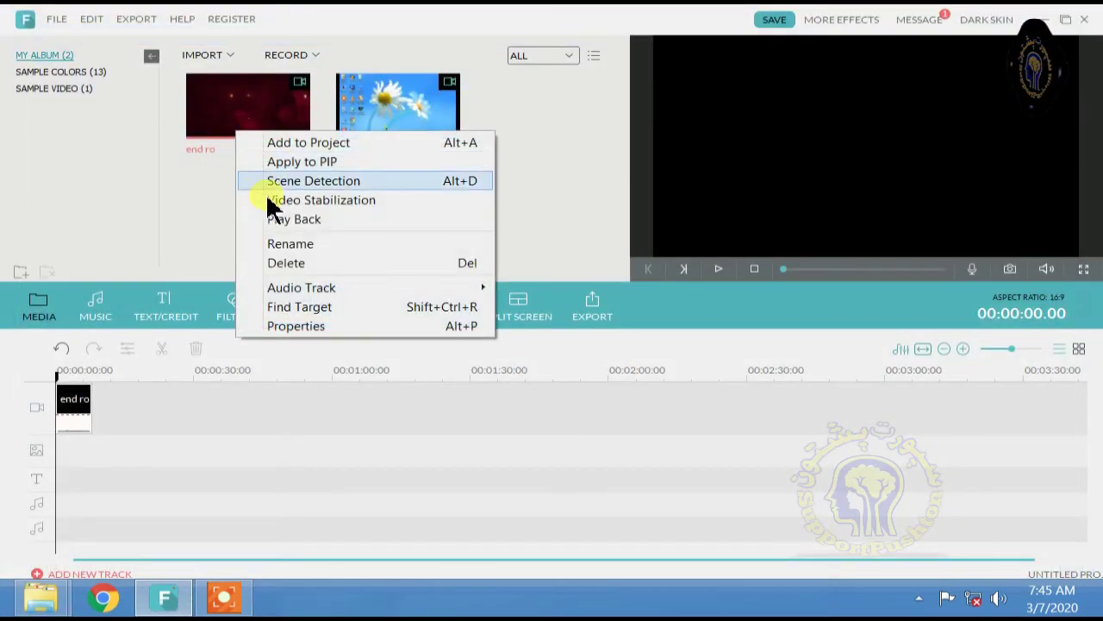
left_click(312, 328)
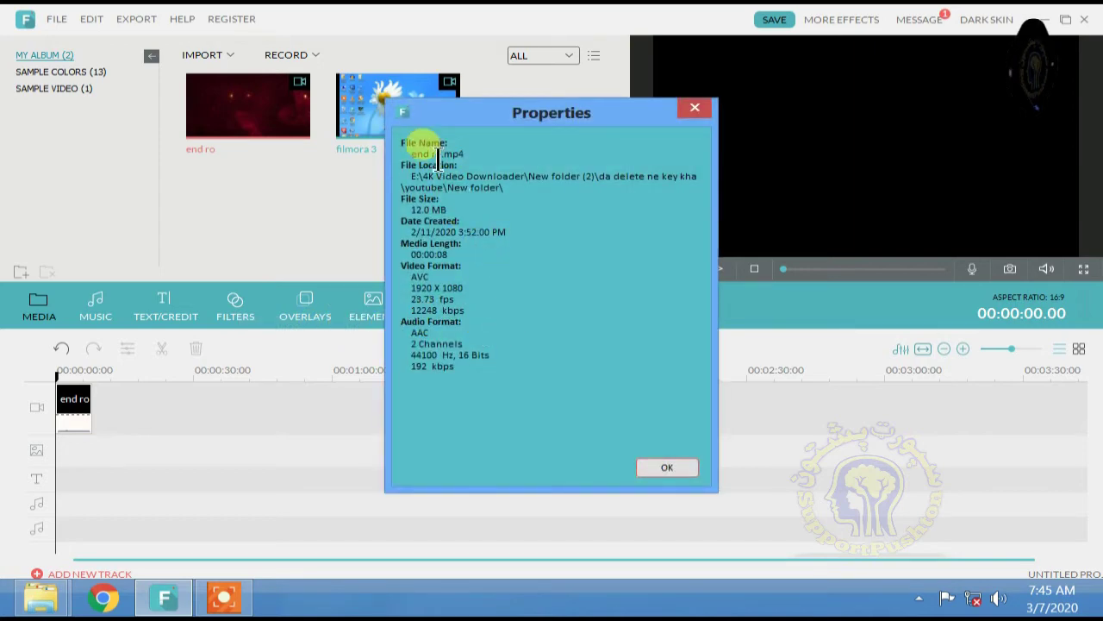
mouse_move(405, 147)
left_mouse_down()
mouse_move(454, 152)
mouse_move(421, 155)
left_mouse_up()
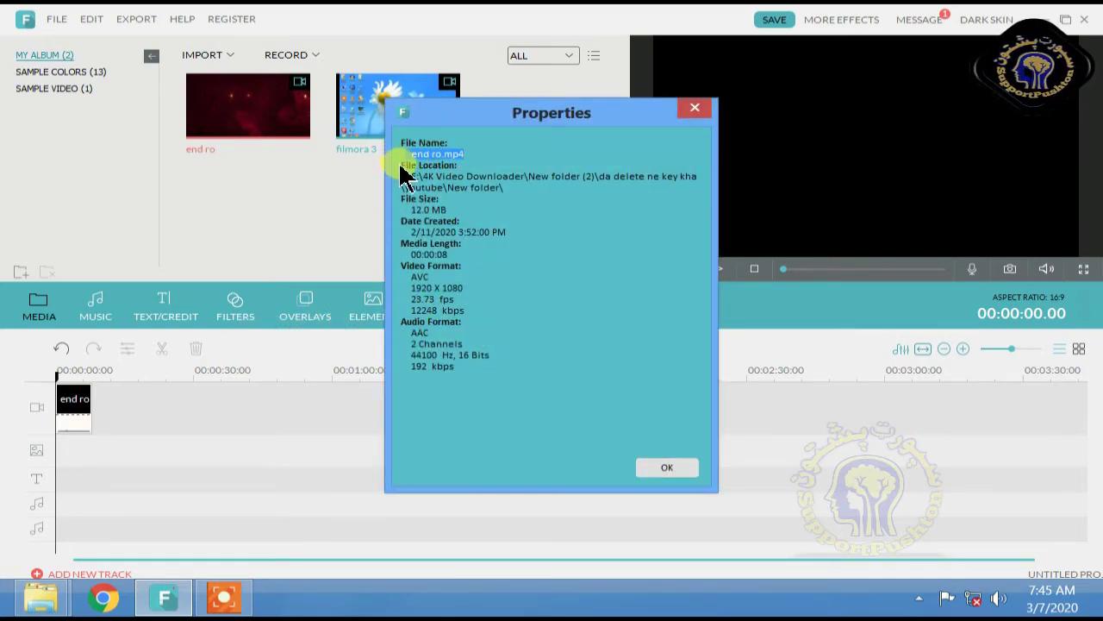
triple_click(437, 181)
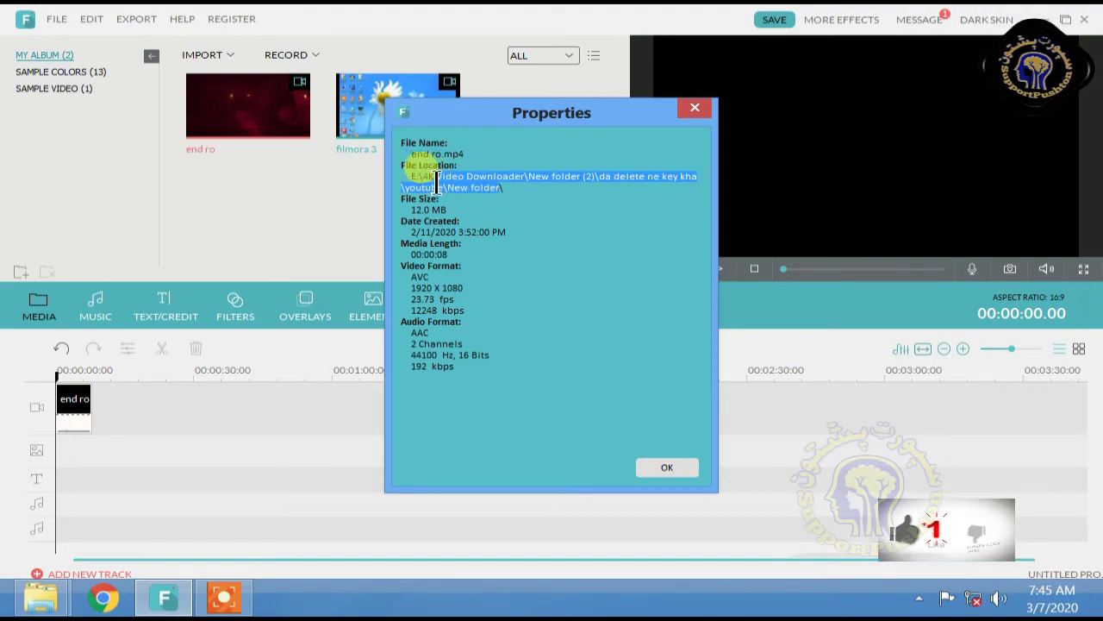
left_click_drag(437, 181, 394, 227)
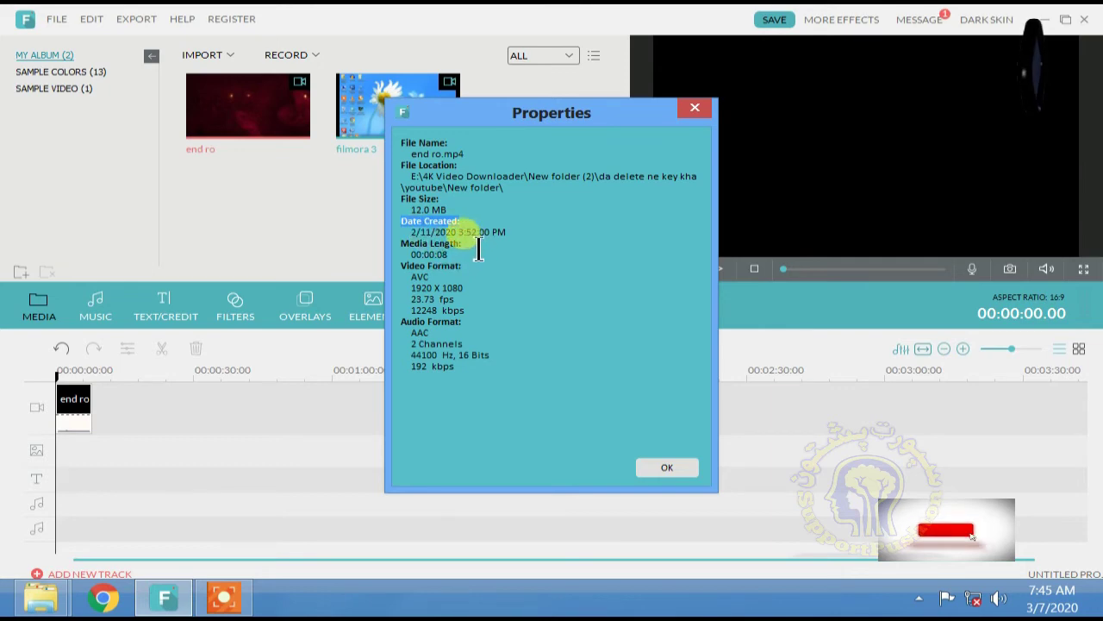
left_click_drag(479, 248, 392, 248)
left_click_drag(465, 265, 417, 309)
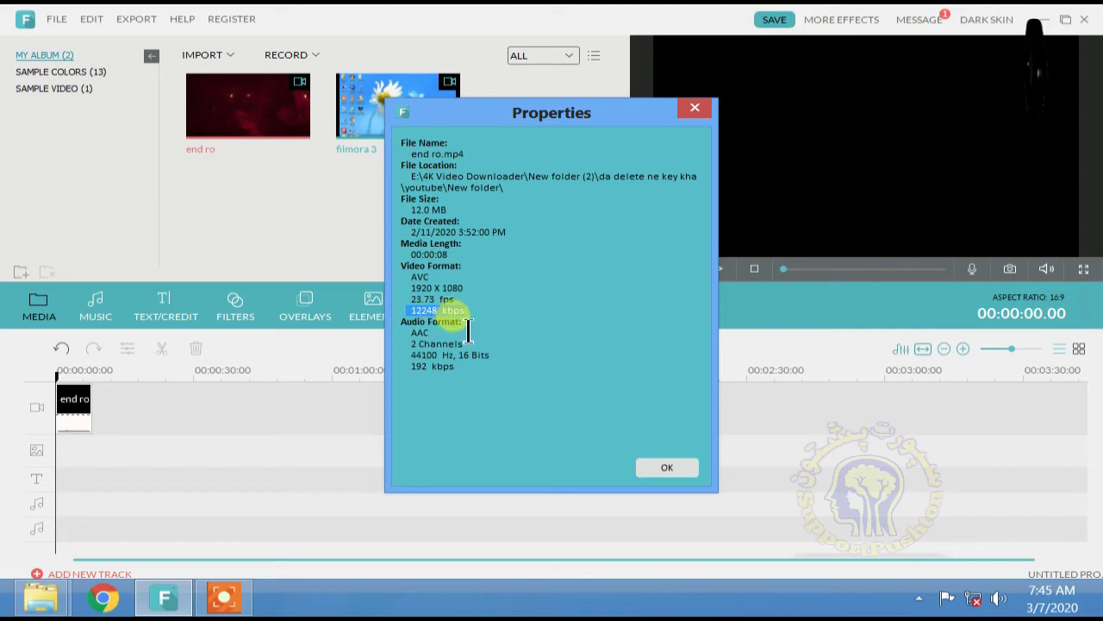
left_click_drag(472, 326, 400, 336)
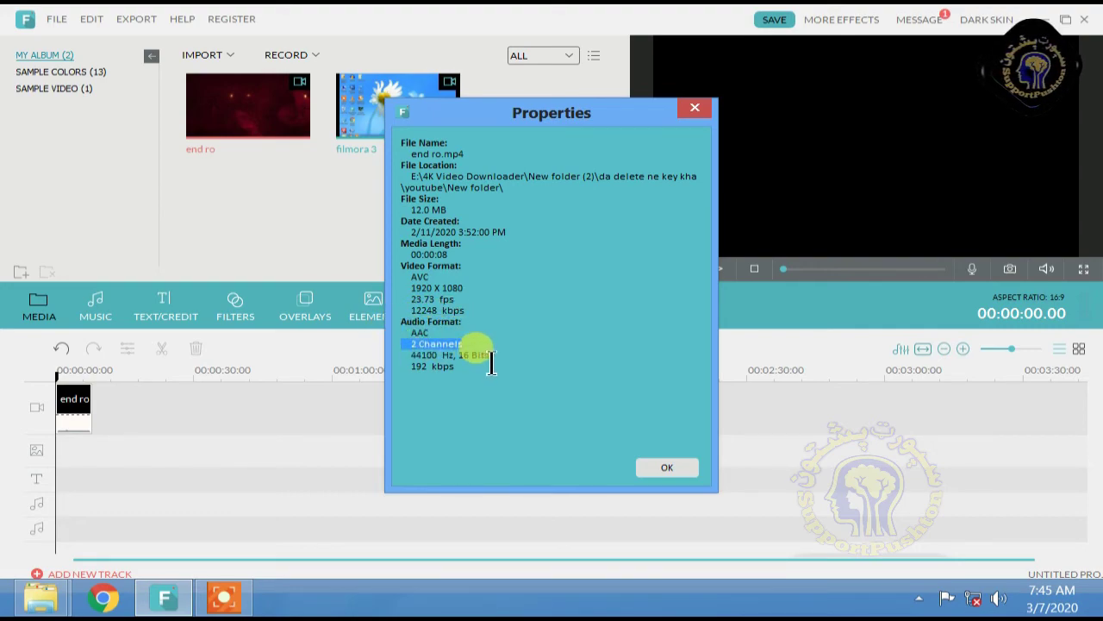
left_click_drag(488, 354, 440, 360)
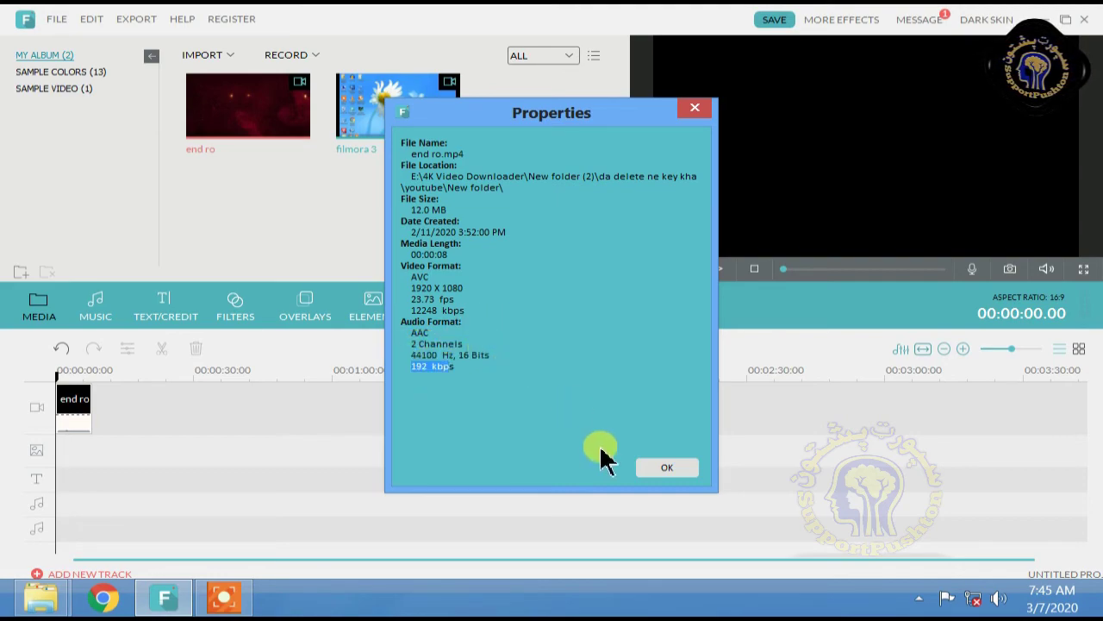
left_click(667, 467)
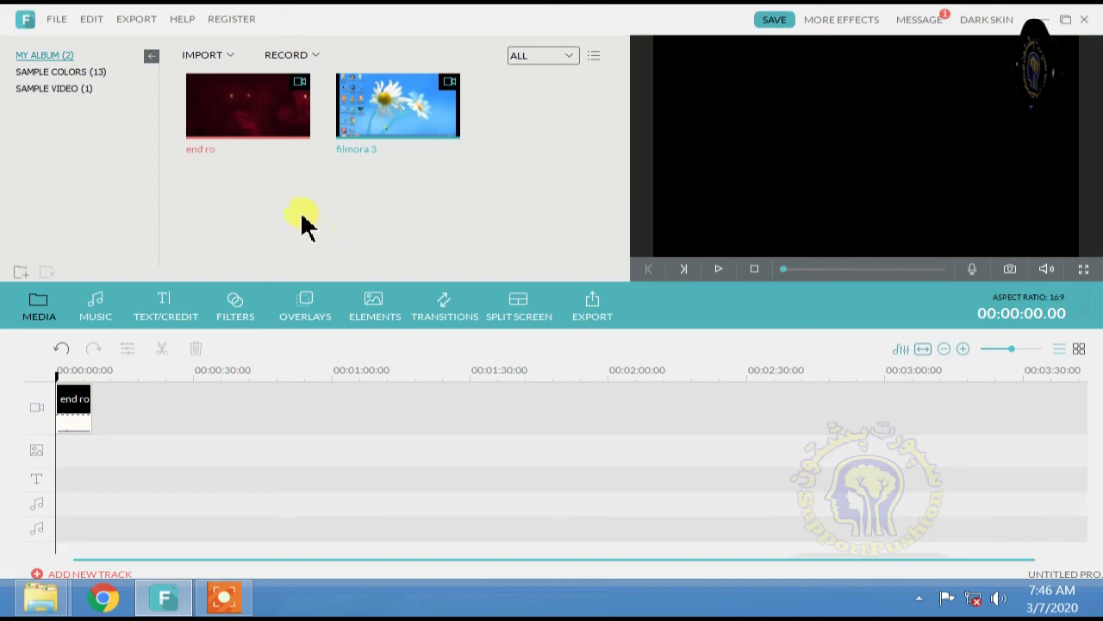